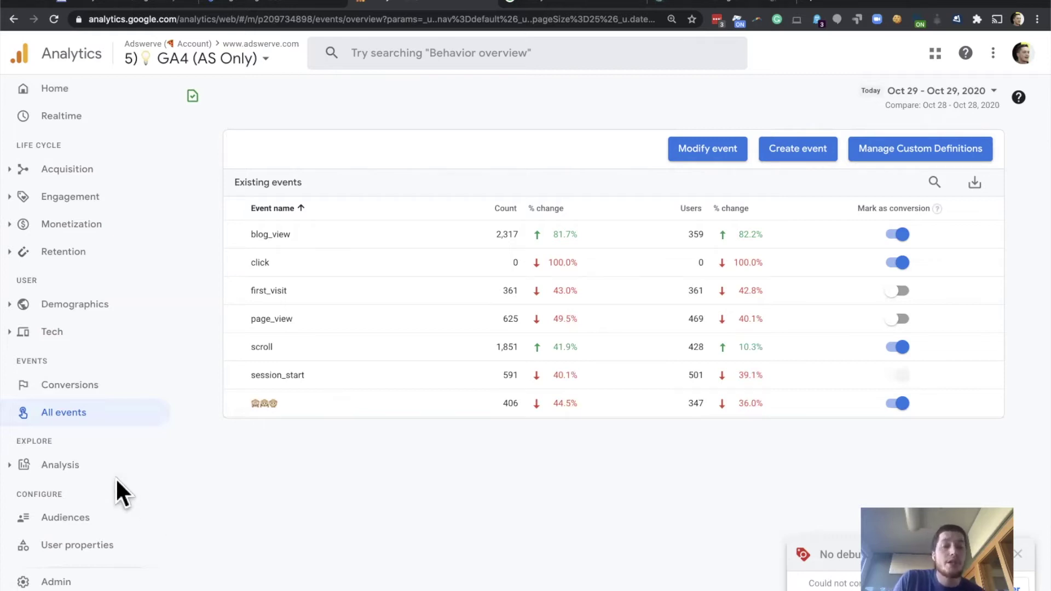
# Open the Adswerve Website web stream from Admin > Data Streams
pyautogui.click(52, 579)
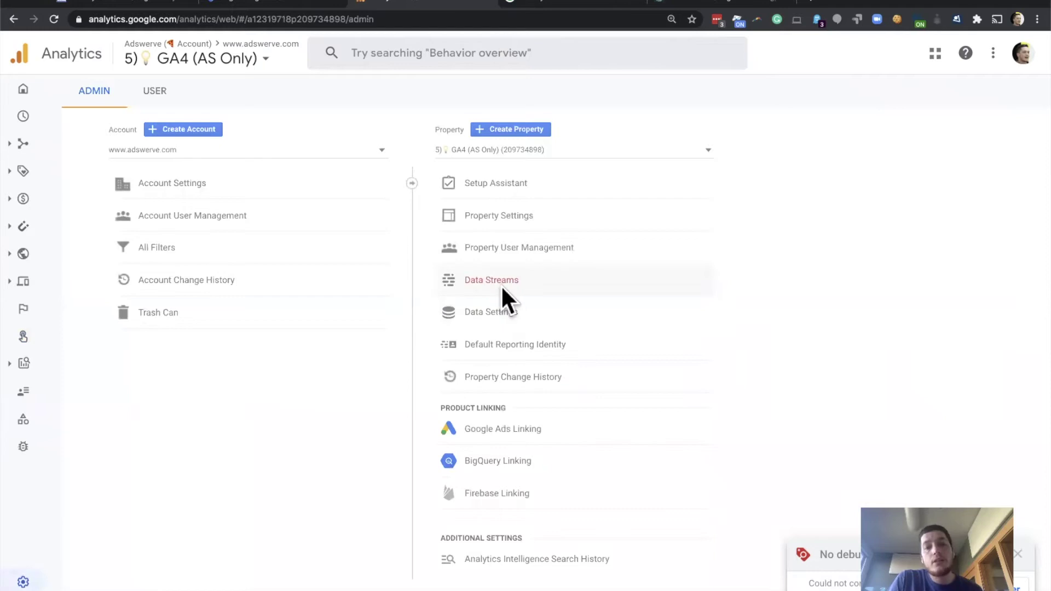
pyautogui.click(500, 284)
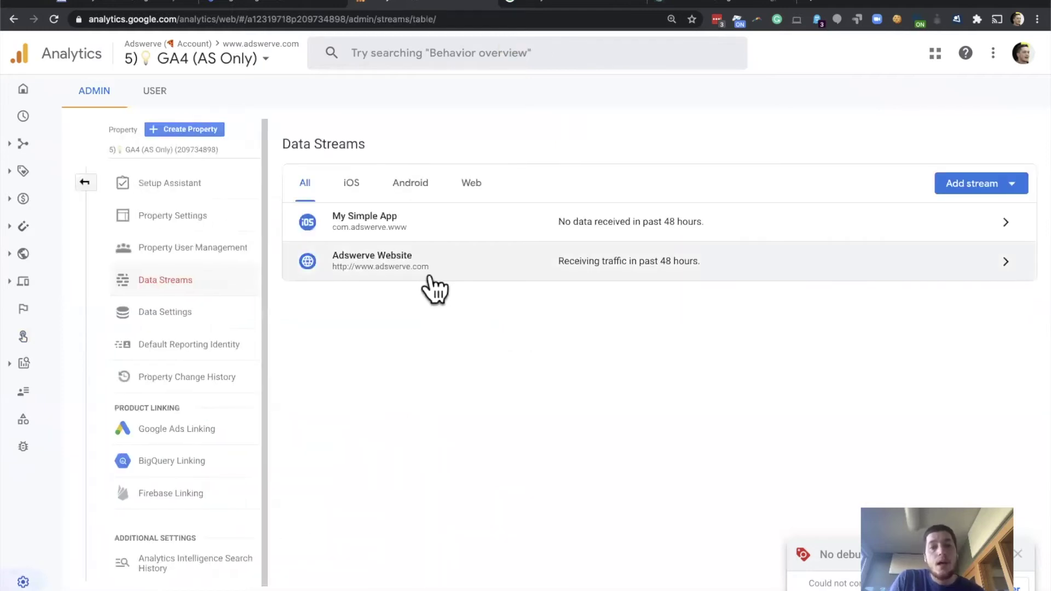
pyautogui.click(430, 268)
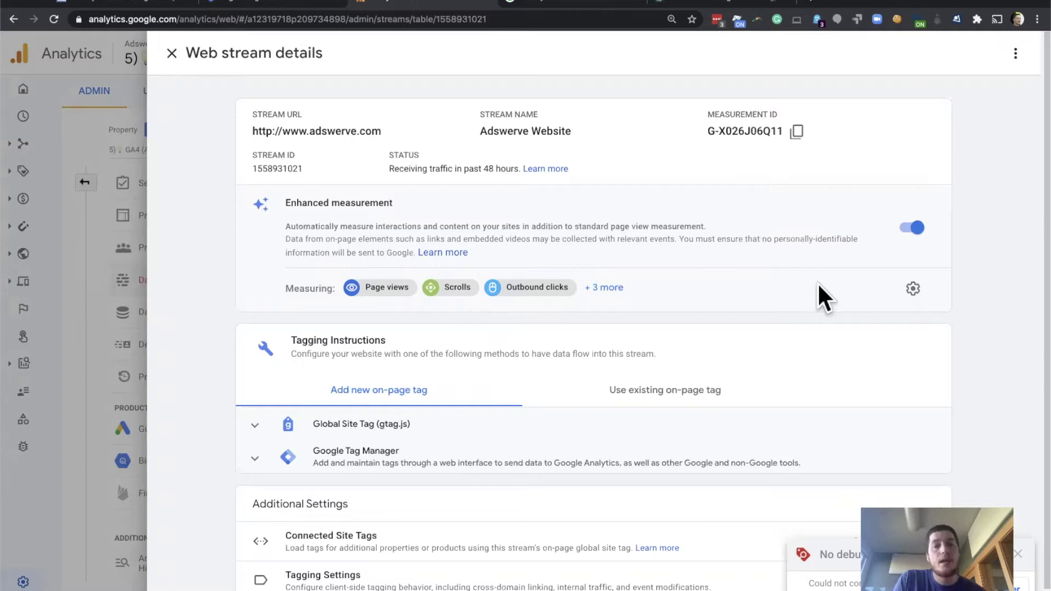
# Glance at the Tag Manager tags list, then expand all enhanced measurement event types for the stream
pyautogui.click(279, 3)
pyautogui.scroll(-10, 268, 336)
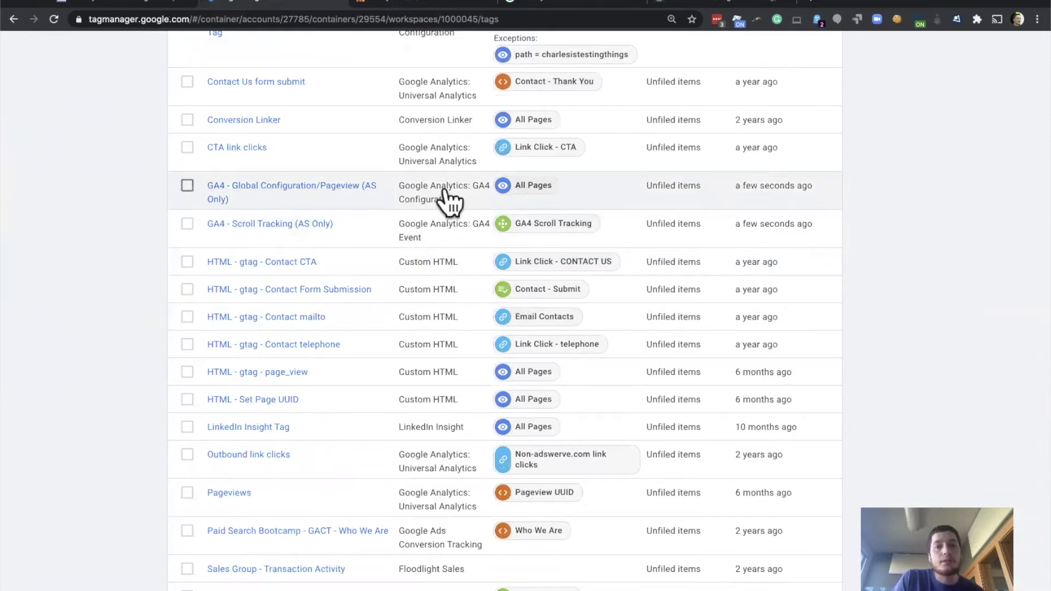
pyautogui.click(446, 7)
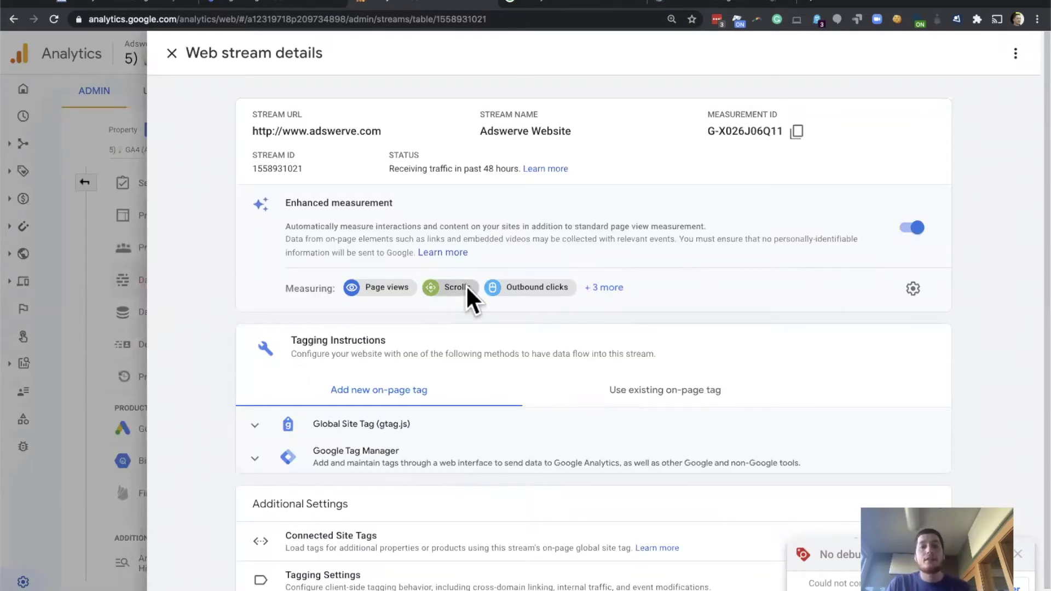
pyautogui.click(612, 288)
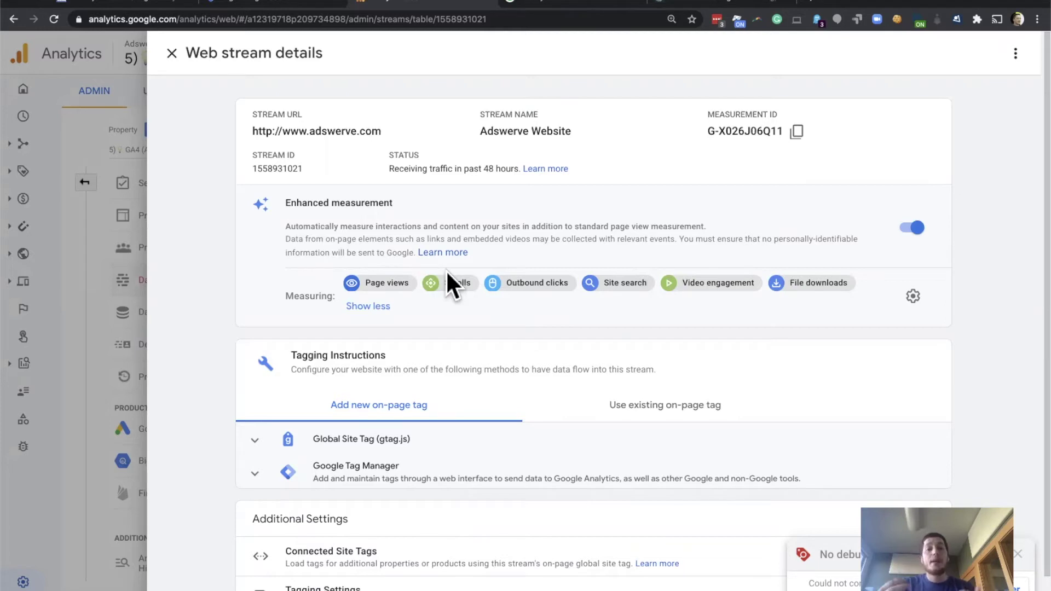
pyautogui.click(709, 4)
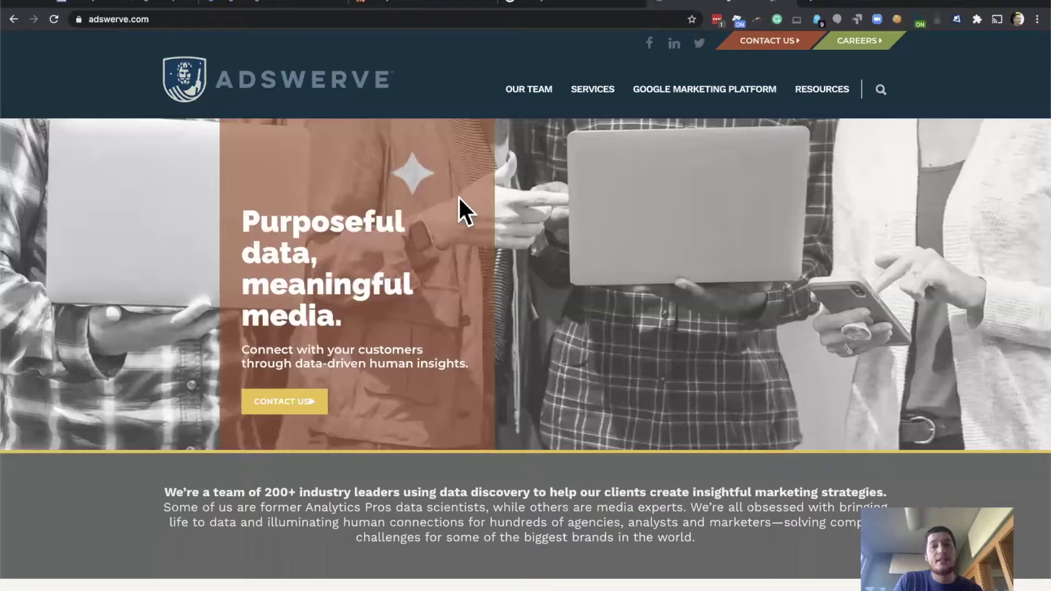
pyautogui.scroll(-4, 460, 200)
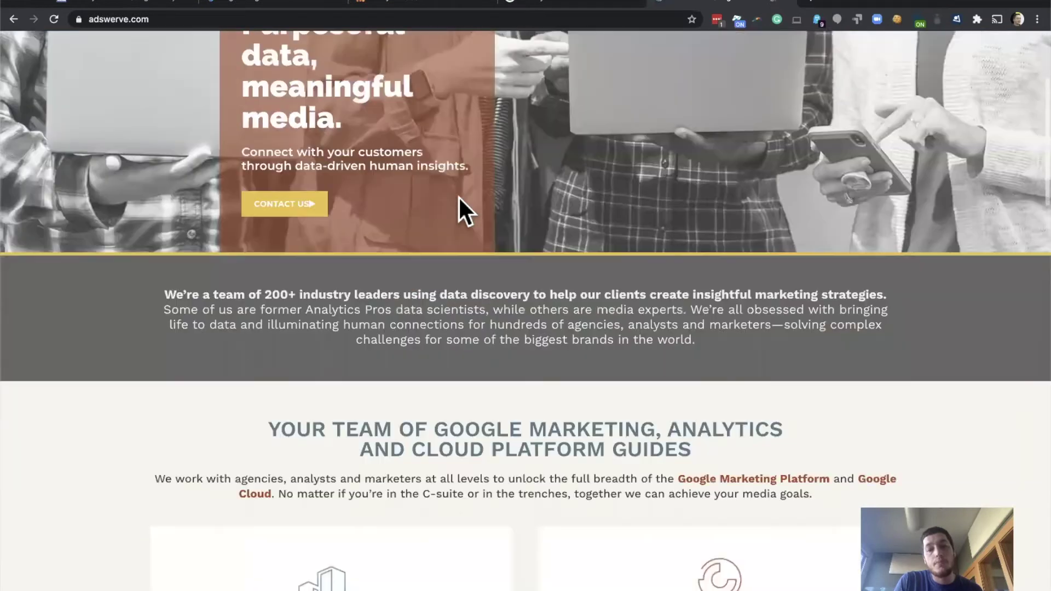
pyautogui.scroll(-15, 460, 200)
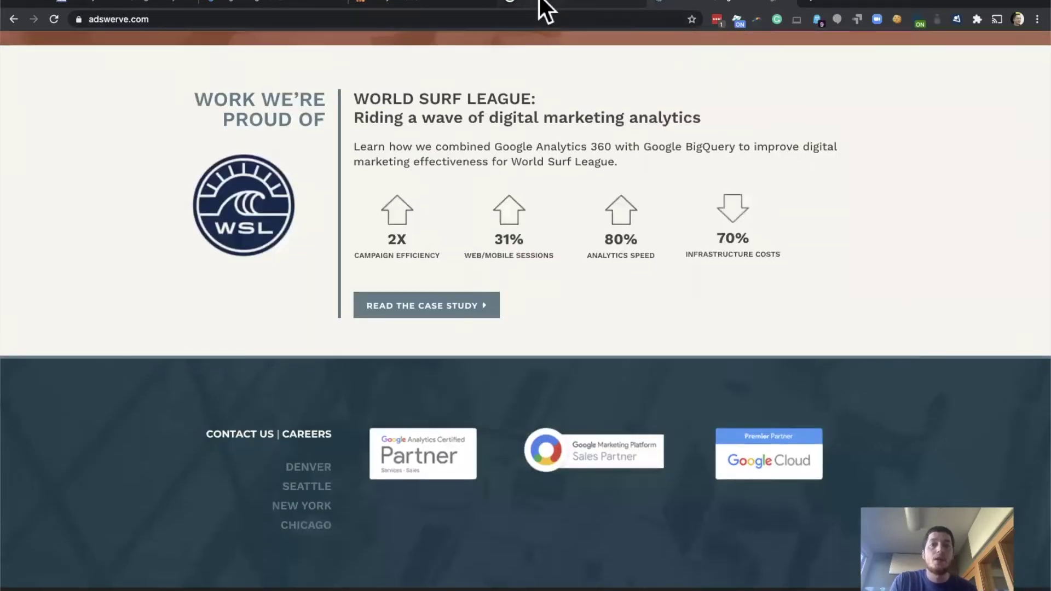
pyautogui.click(545, 7)
pyautogui.click(462, 6)
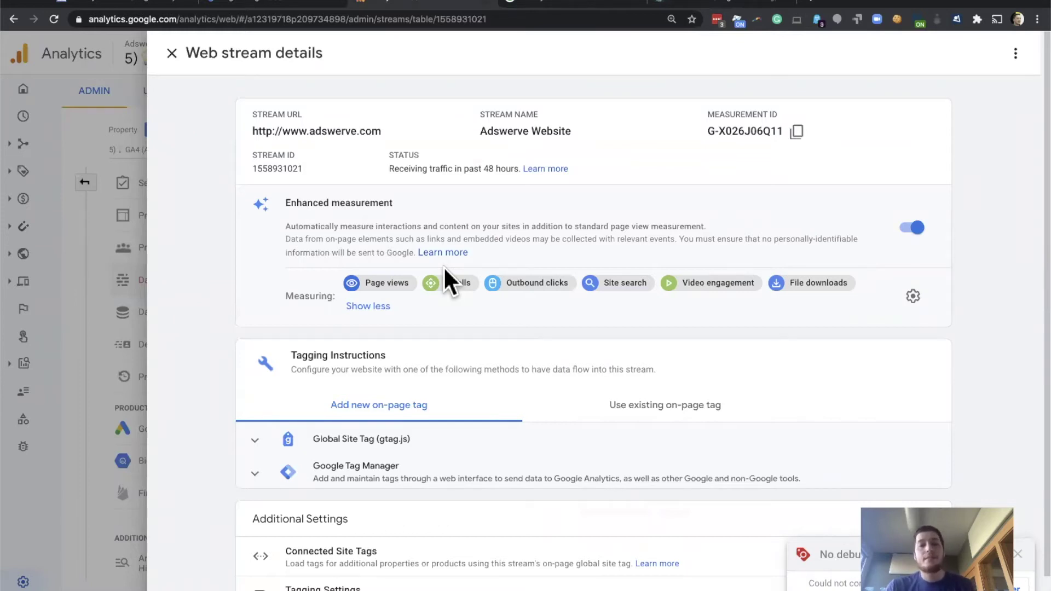
# Close the stream details, view the All events report, then switch to Tag Manager's tags list
pyautogui.click(77, 359)
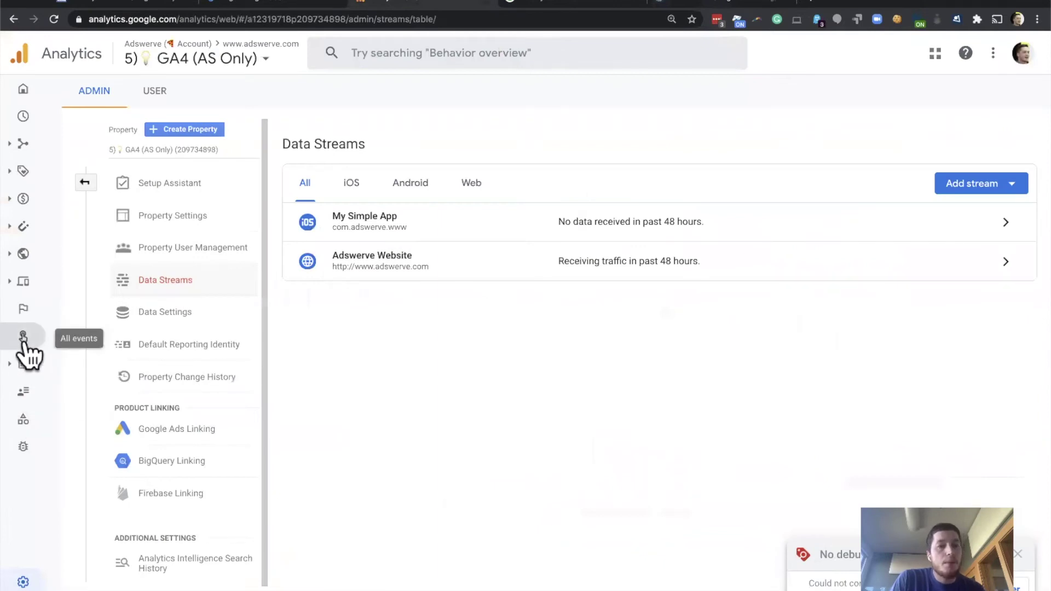
pyautogui.click(23, 340)
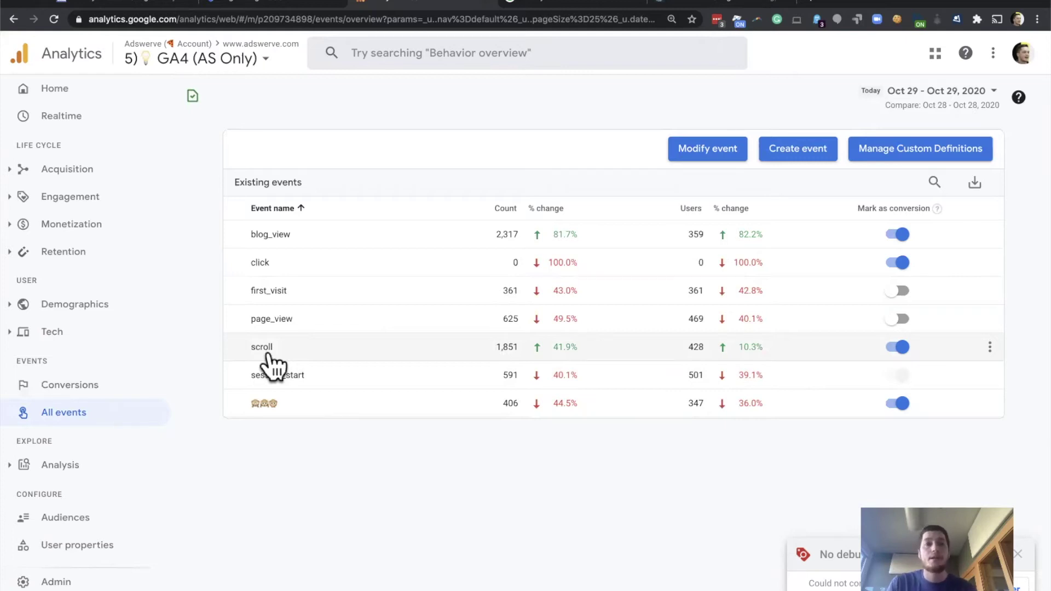
pyautogui.click(269, 3)
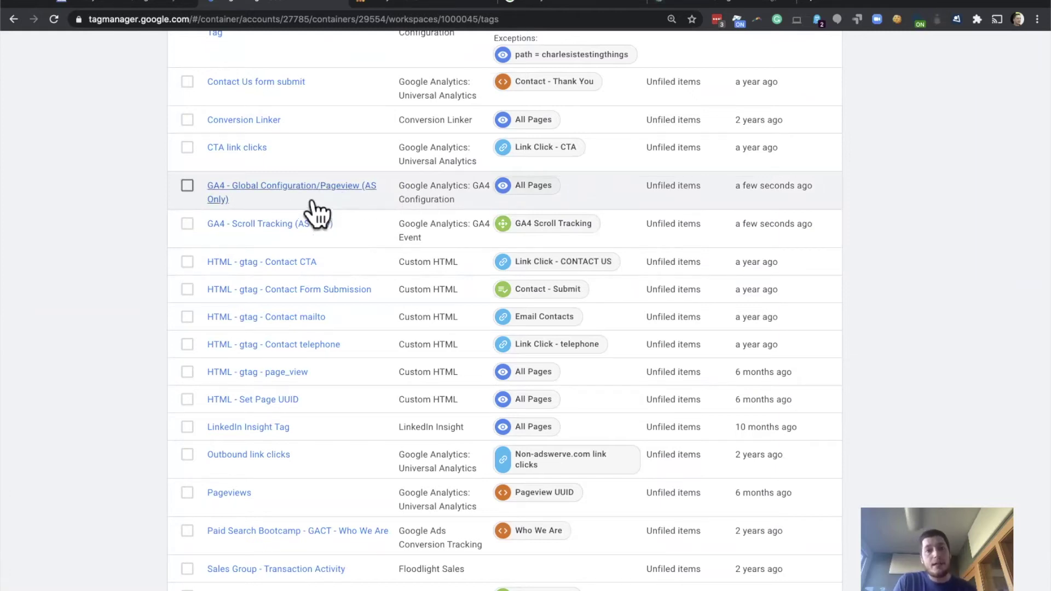
# Open the 'GA4 - Scroll Tracking (AS Only)' tag showing the 'scroll tracking' event and percentage_scrolled parameter
pyautogui.click(296, 224)
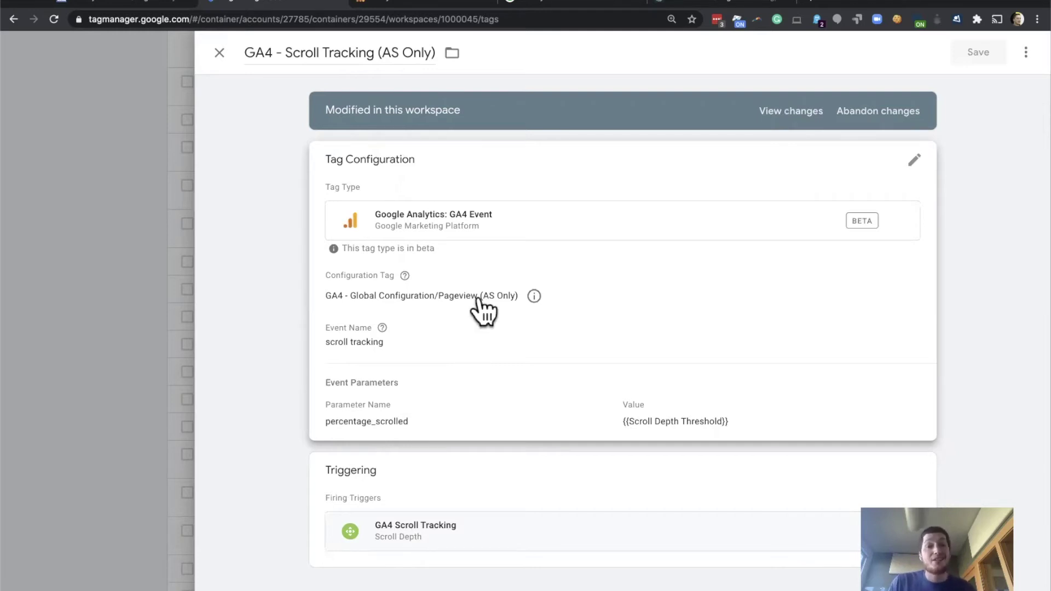
# On adswerve.com, go to Services > For Agencies and scroll to the bottom to fire scroll events
pyautogui.click(712, 4)
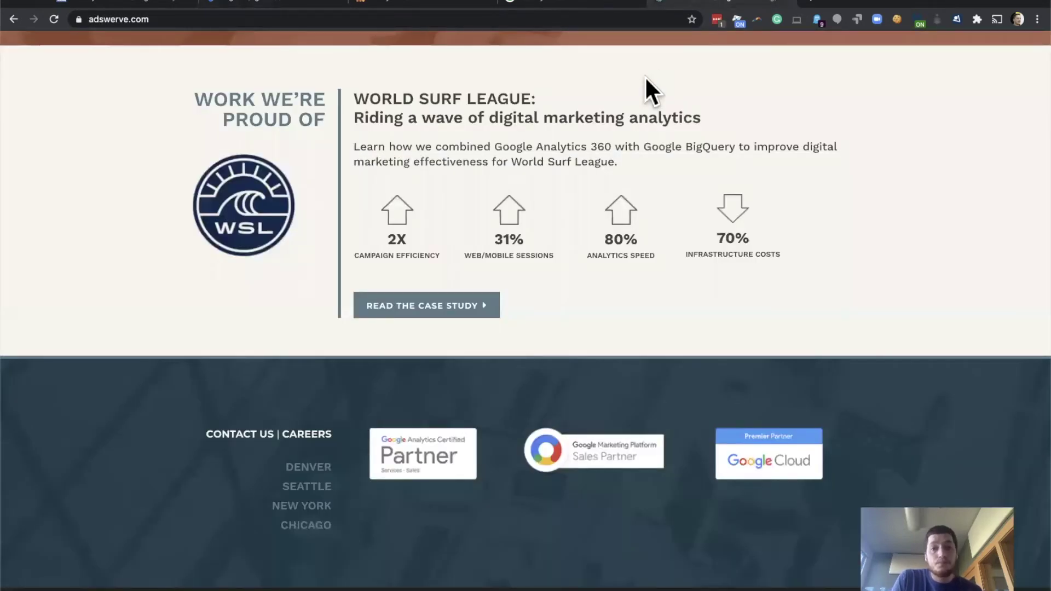
pyautogui.scroll(20, 645, 76)
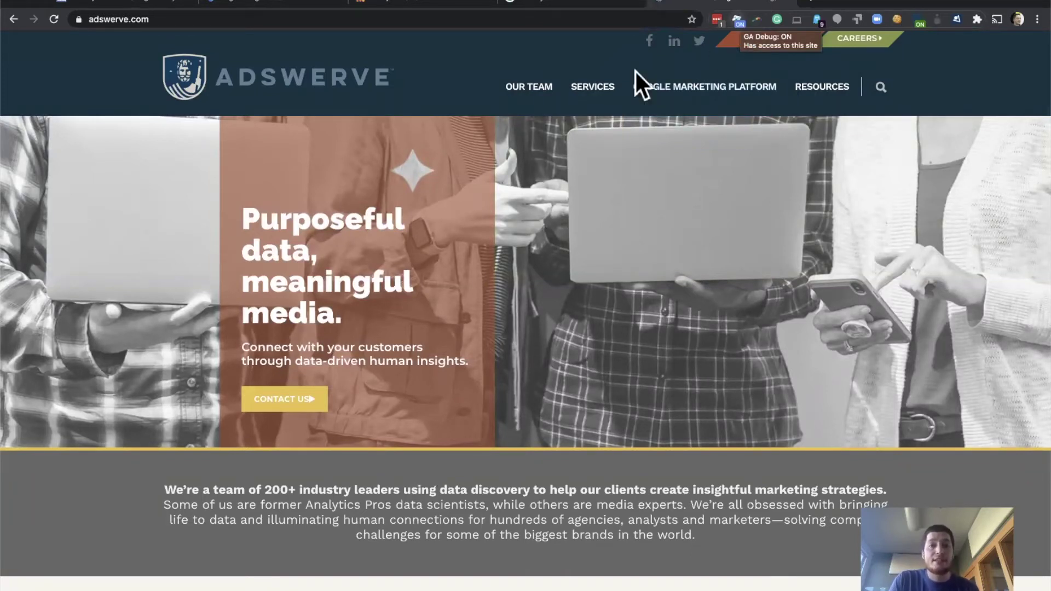
pyautogui.moveTo(611, 88)
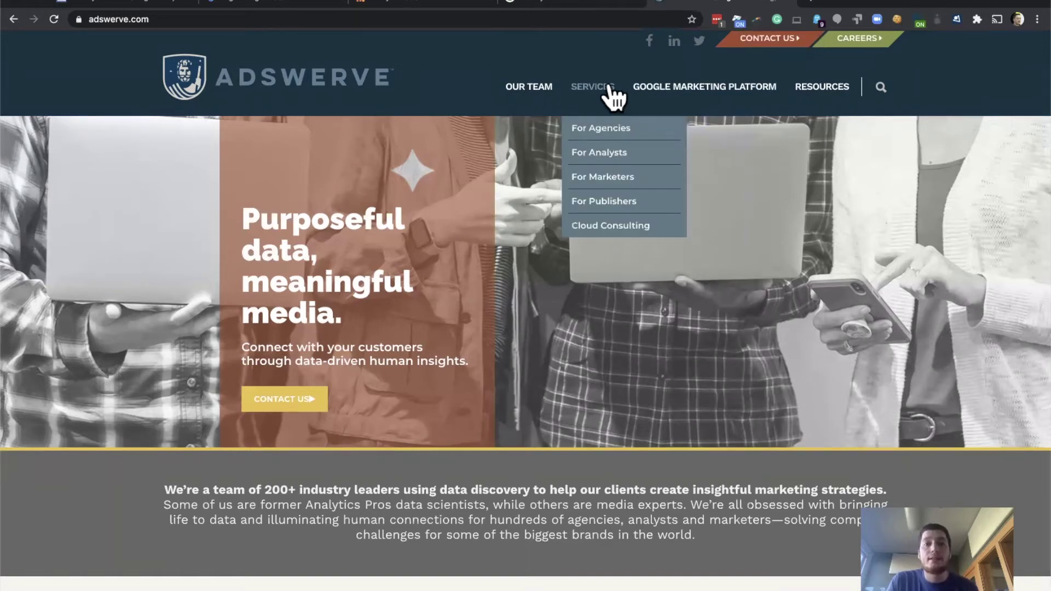
pyautogui.click(605, 132)
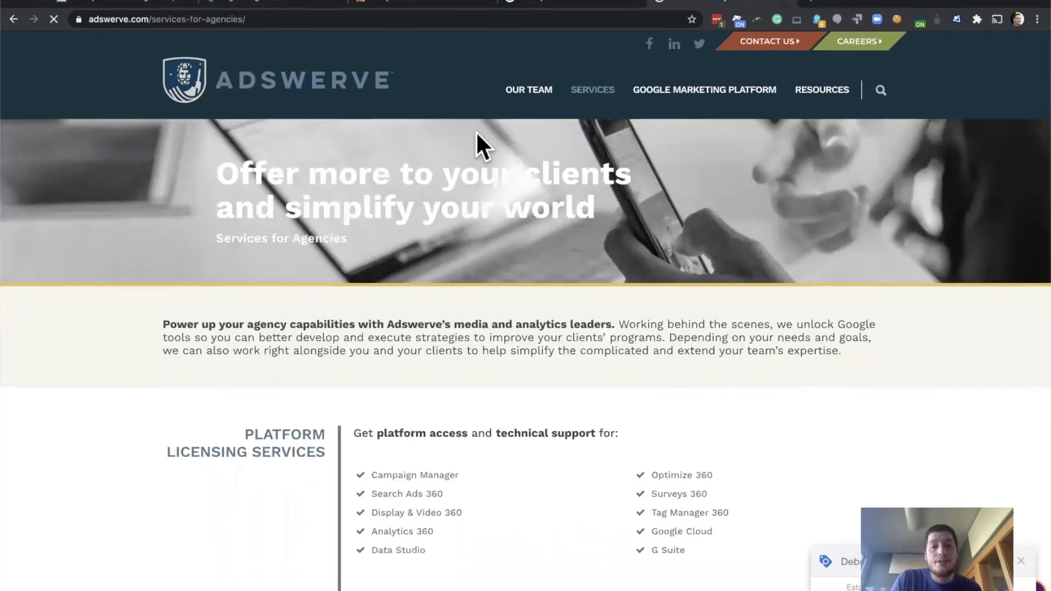
pyautogui.scroll(-9, 476, 131)
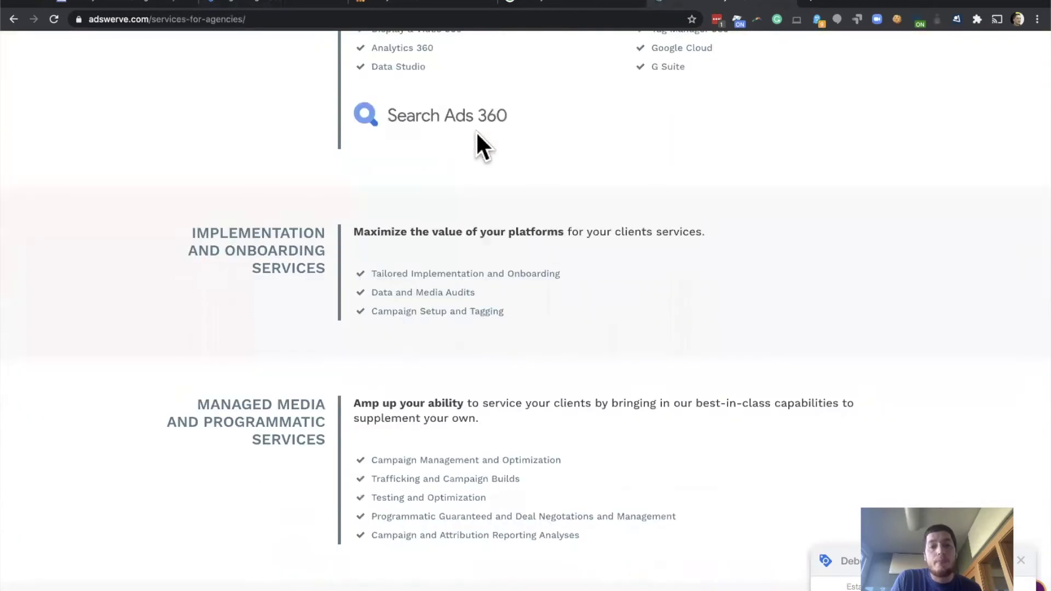
pyautogui.scroll(-16, 475, 132)
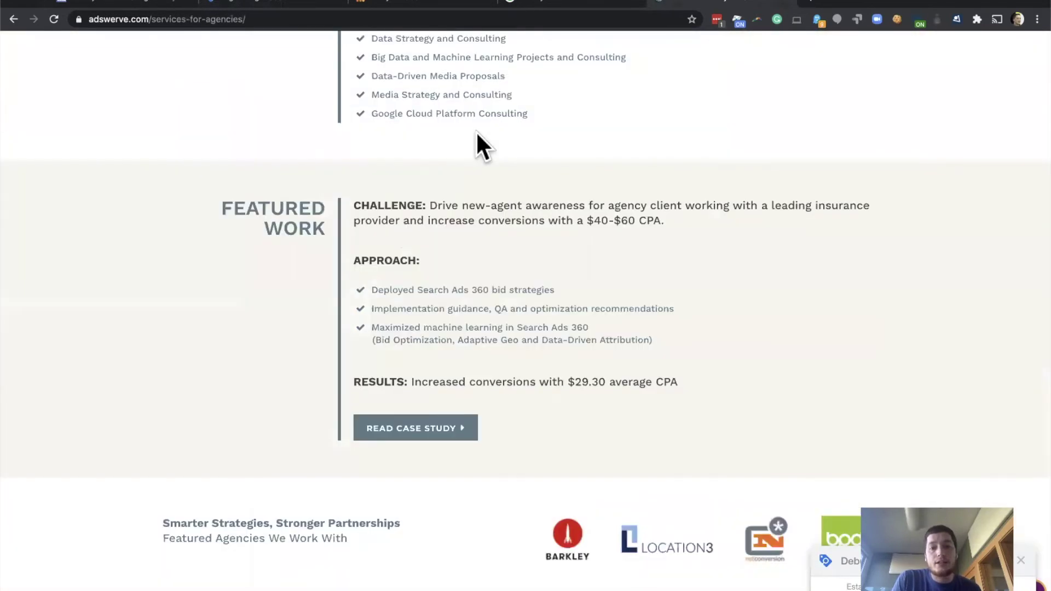
pyautogui.scroll(-8, 476, 143)
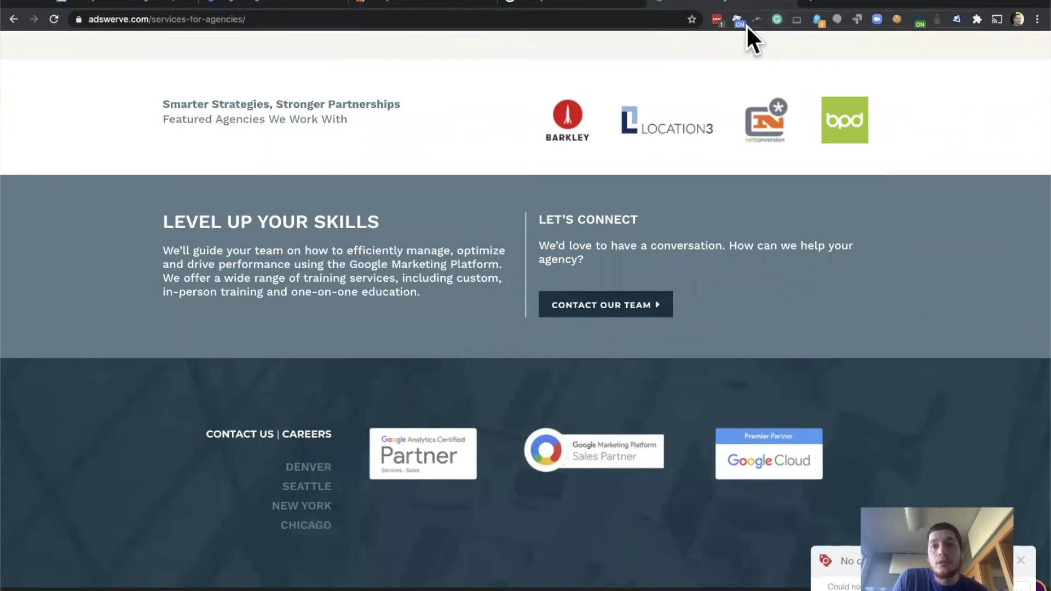
# Check the incoming 'scroll tracking' events in DebugView, then return to the adswerve.com page
pyautogui.click(451, 1)
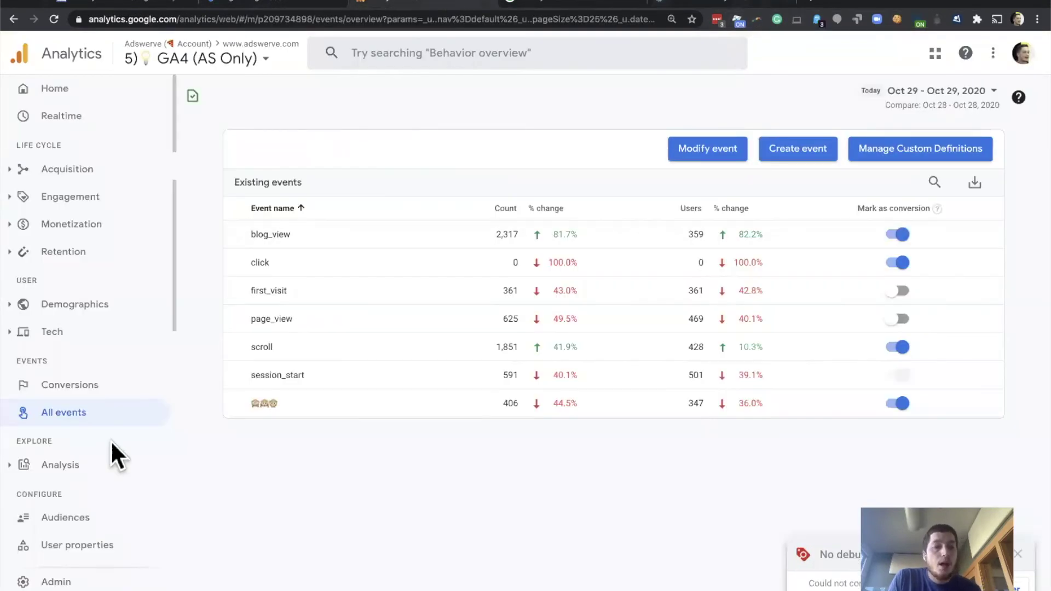
pyautogui.click(60, 554)
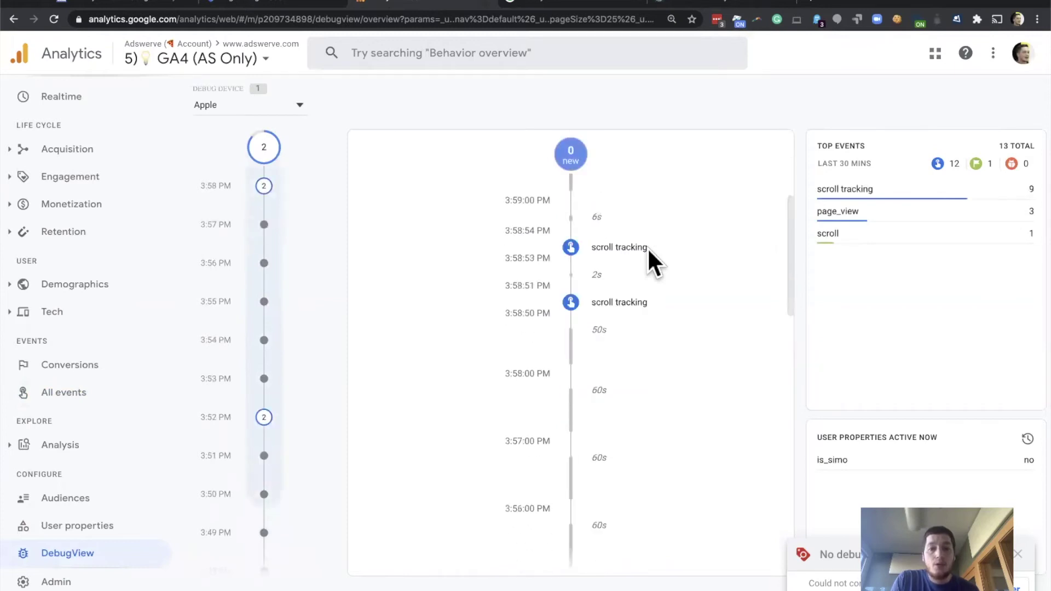
pyautogui.click(709, 3)
# Open another adswerve.com page and scroll through it
pyautogui.scroll(15, 660, 104)
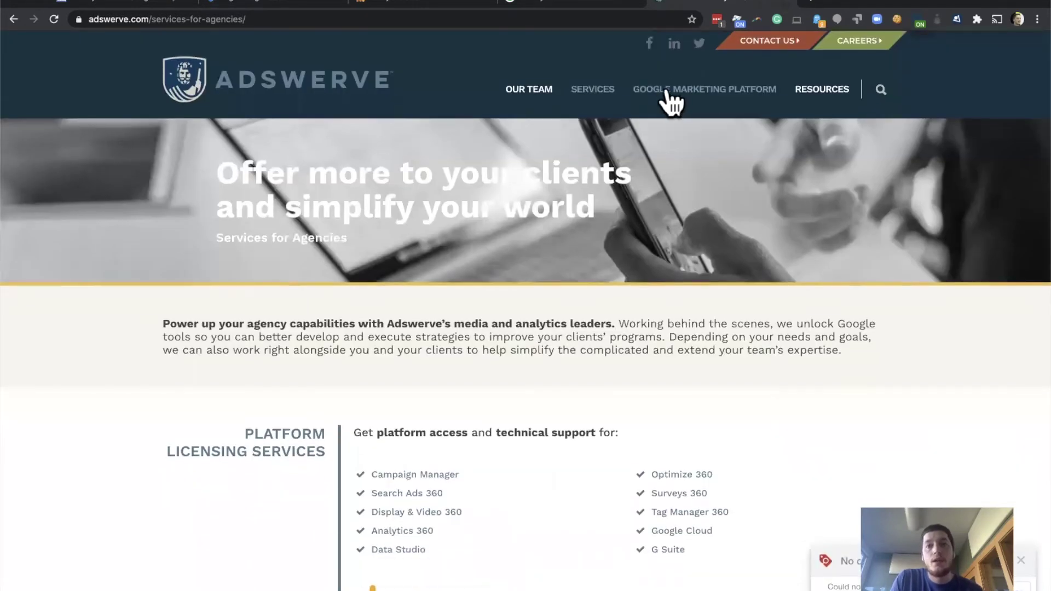
pyautogui.click(667, 91)
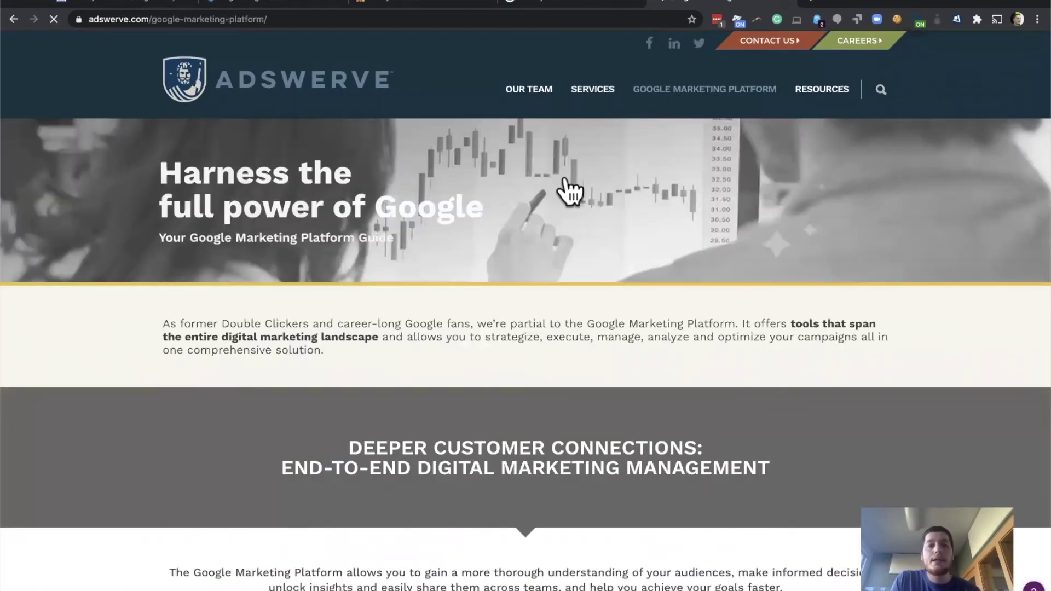
pyautogui.scroll(-10, 564, 175)
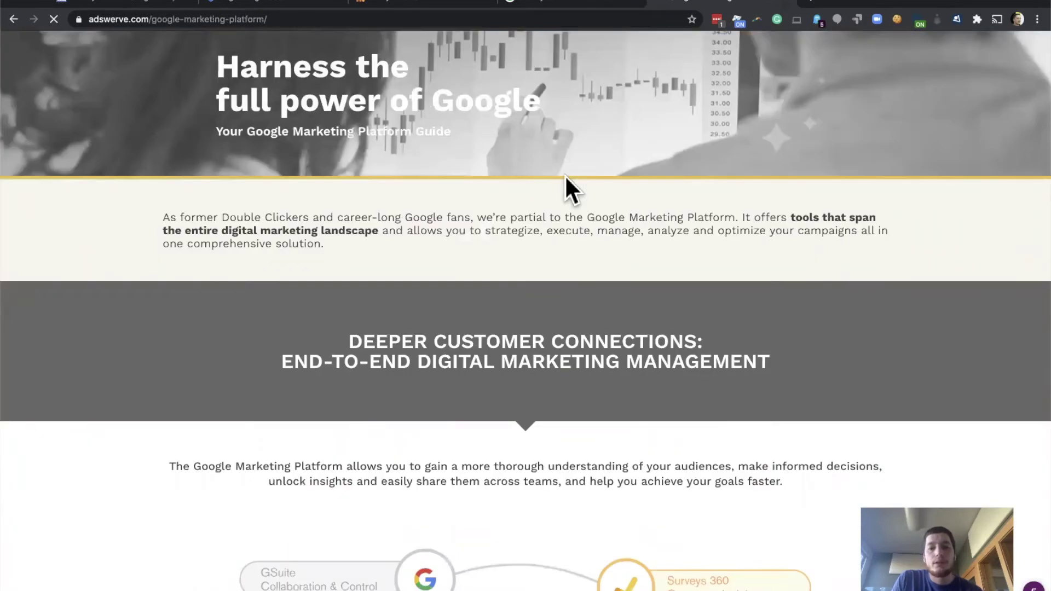
pyautogui.scroll(-10, 564, 176)
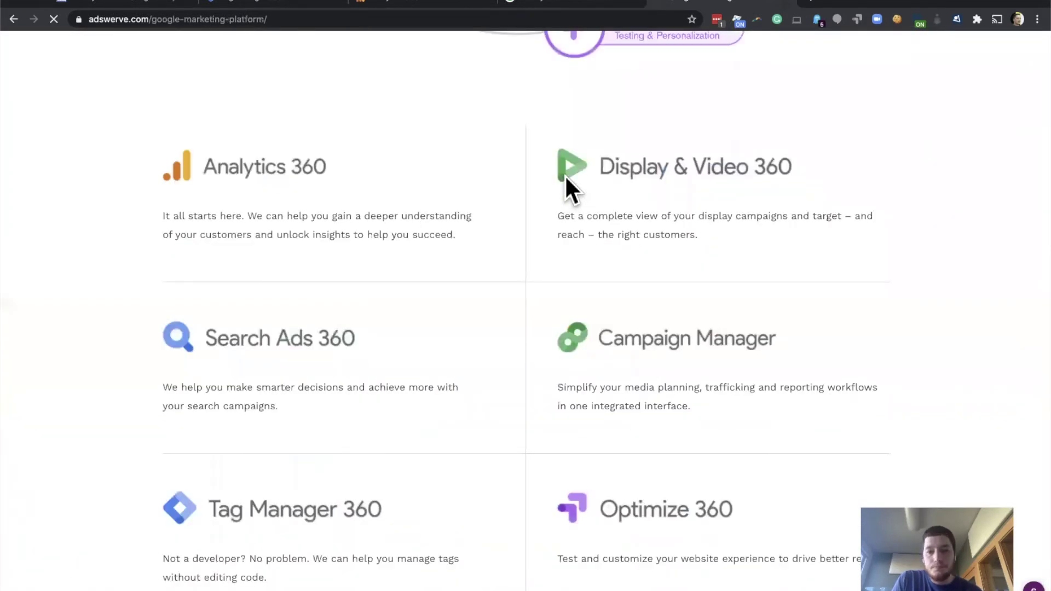
pyautogui.scroll(-15, 565, 181)
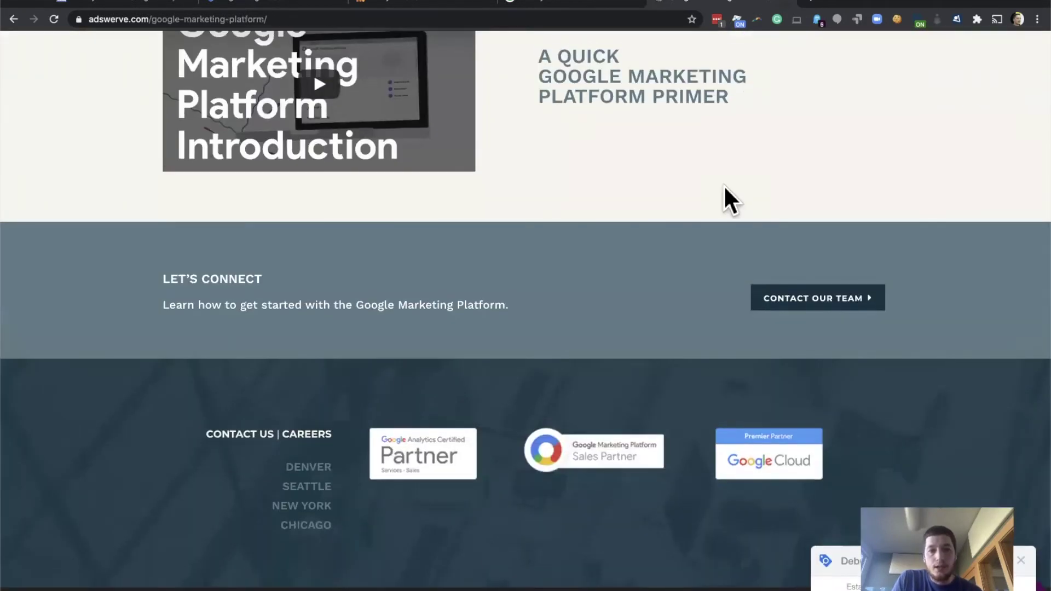
pyautogui.scroll(20, 724, 185)
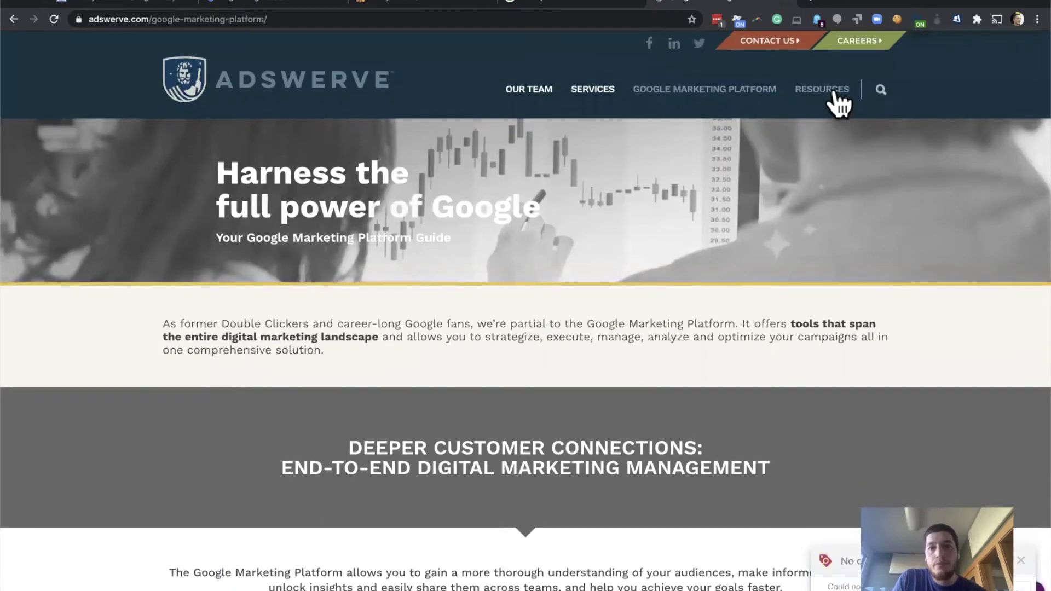
# Open Resources > Forward. Together., scroll down it, and return to the DebugView timeline
pyautogui.moveTo(826, 104)
pyautogui.click(832, 132)
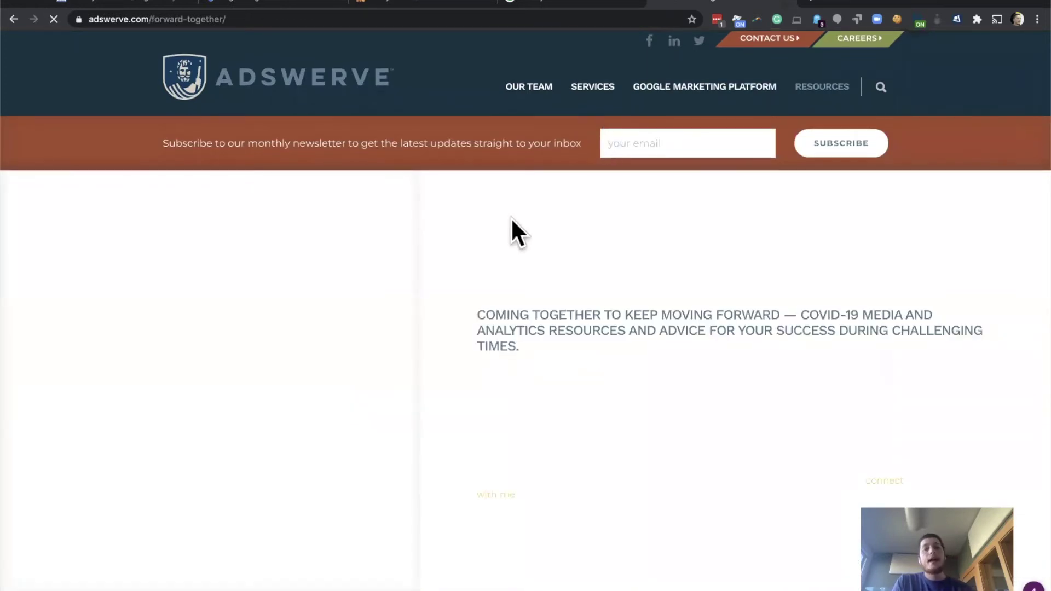
pyautogui.scroll(-8, 511, 218)
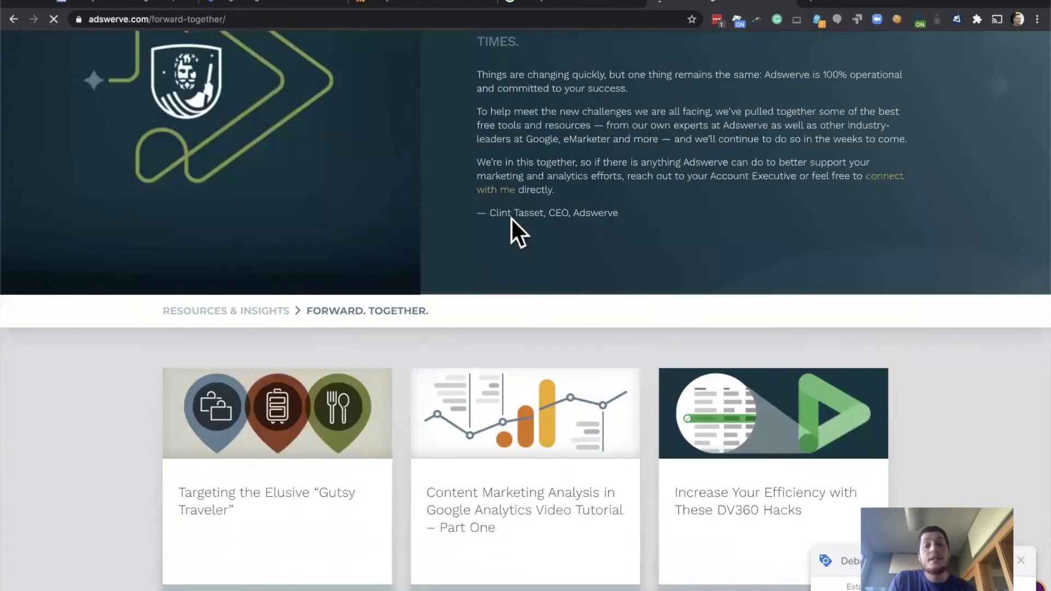
pyautogui.scroll(-7, 511, 218)
pyautogui.scroll(-6, 514, 230)
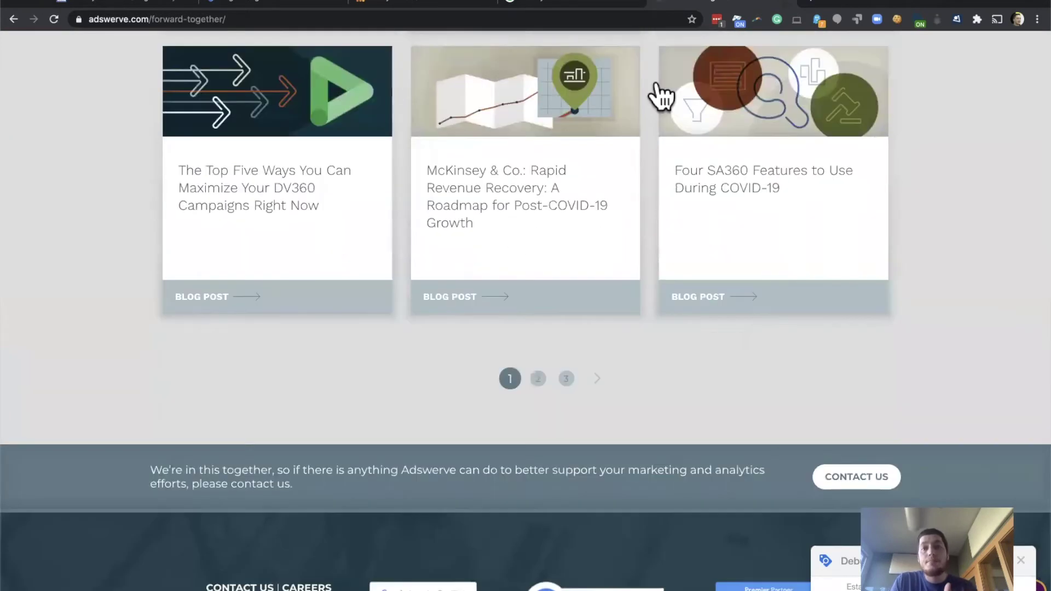
pyautogui.scroll(-3, 645, 258)
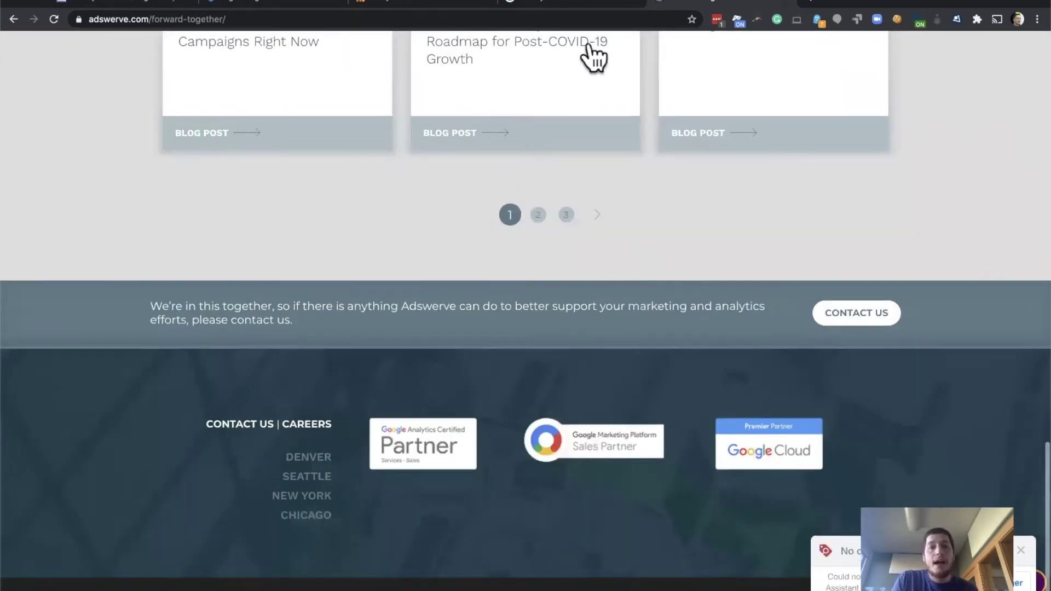
pyautogui.click(432, 8)
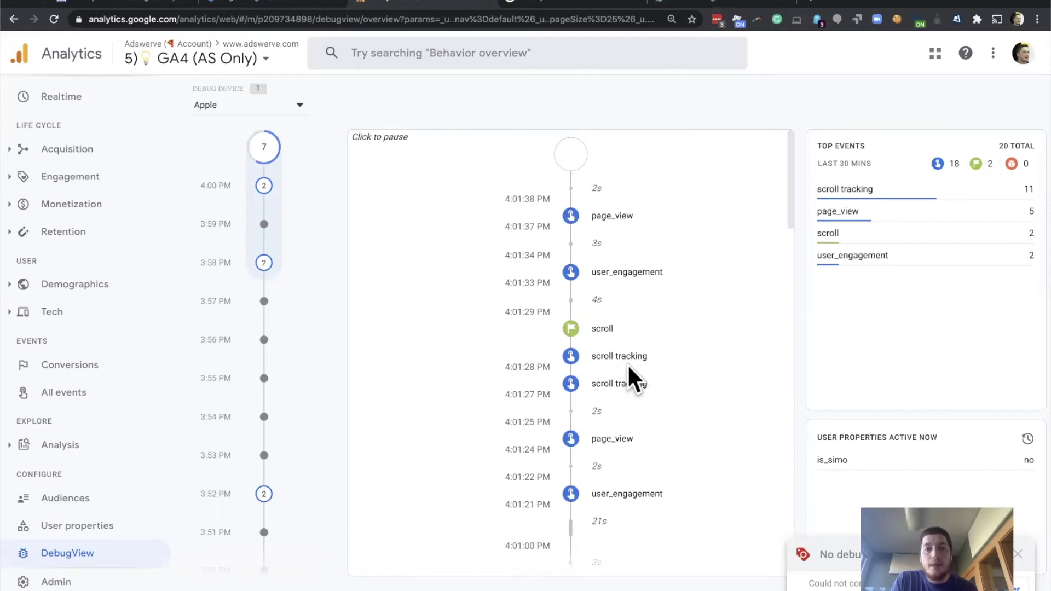
# Inspect the 'scroll tracking' event's percentage_scrolled value of 50, then compare the scroll event's percent_scrolled parameter
pyautogui.click(621, 362)
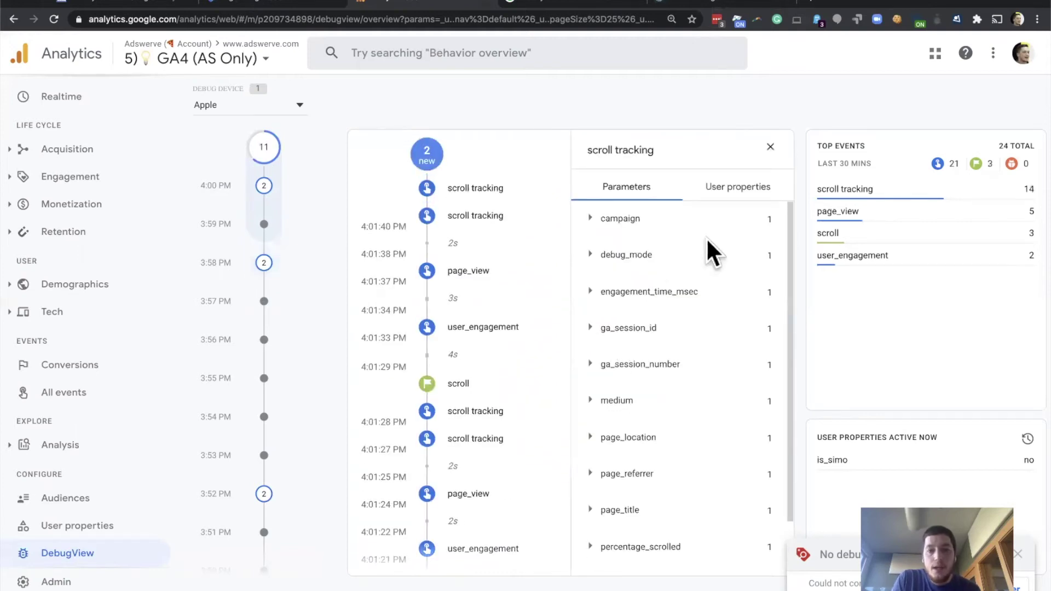
pyautogui.scroll(-2, 655, 294)
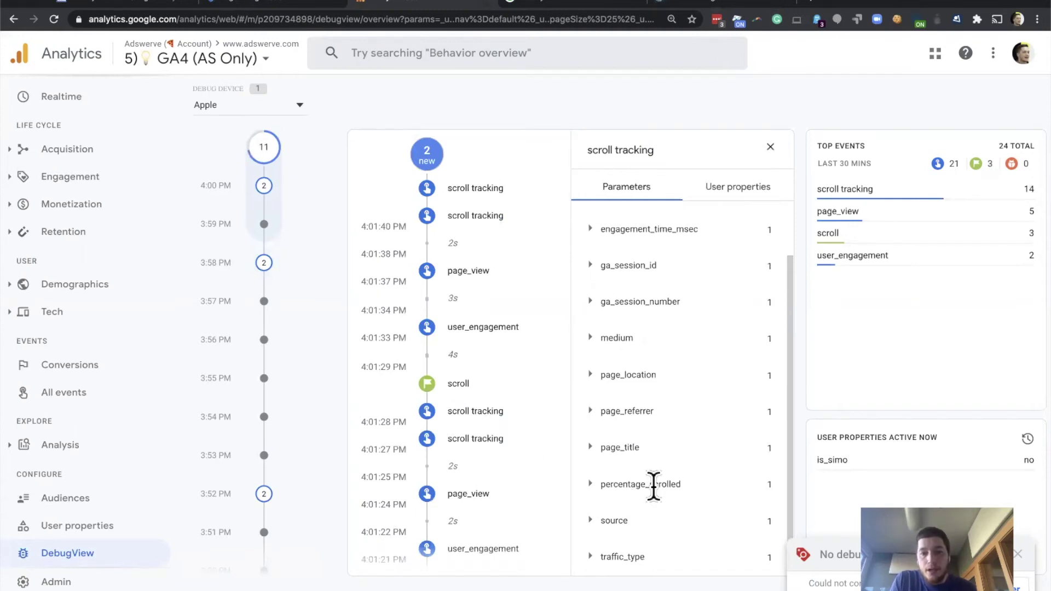
pyautogui.click(597, 484)
pyautogui.scroll(-1, 602, 492)
pyautogui.doubleClick(598, 494)
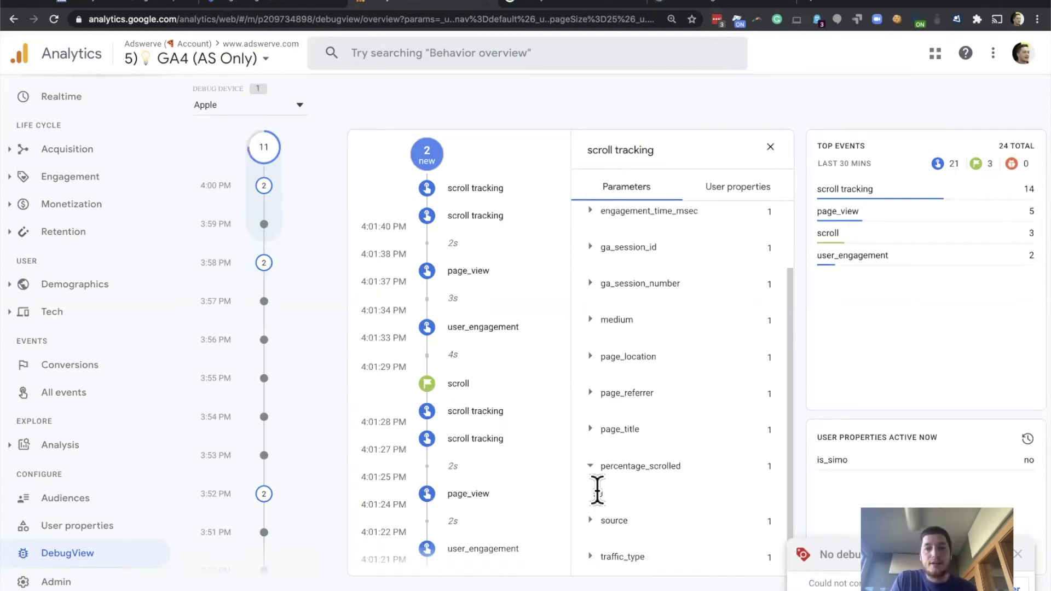
pyautogui.click(455, 386)
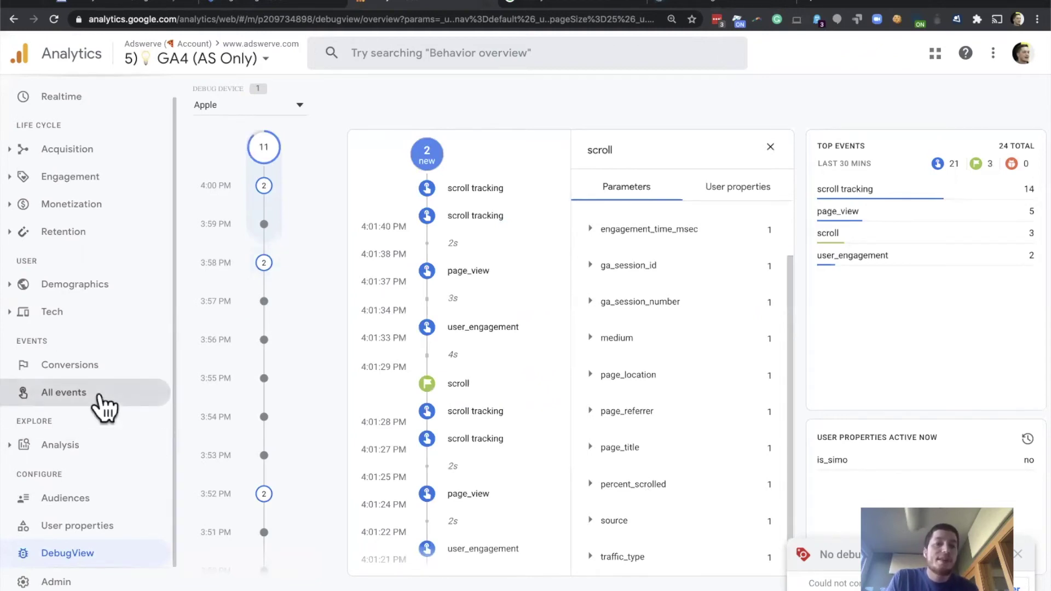
# Go back to the All events report listing scroll and blog_view as conversions
pyautogui.click(99, 396)
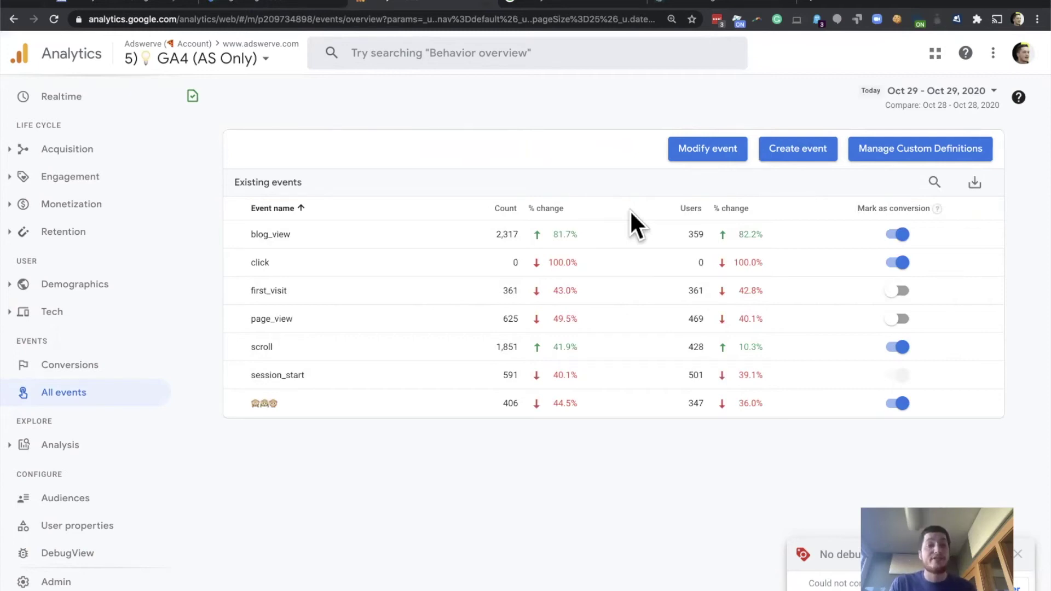
# Create a new event modification named 'Fix for Scroll Tracking'
pyautogui.click(711, 149)
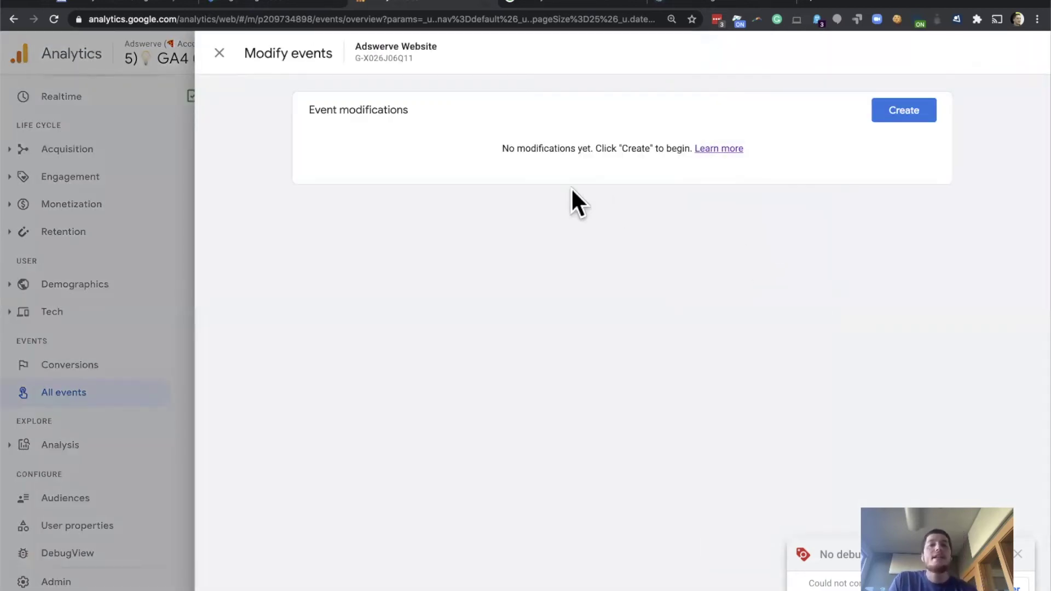
pyautogui.click(910, 113)
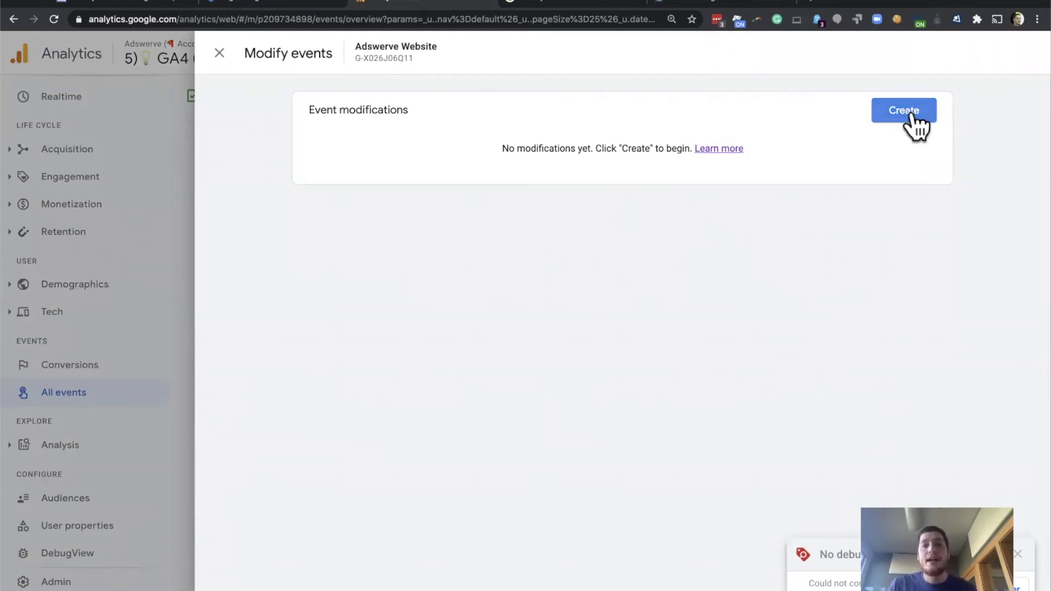
pyautogui.click(912, 114)
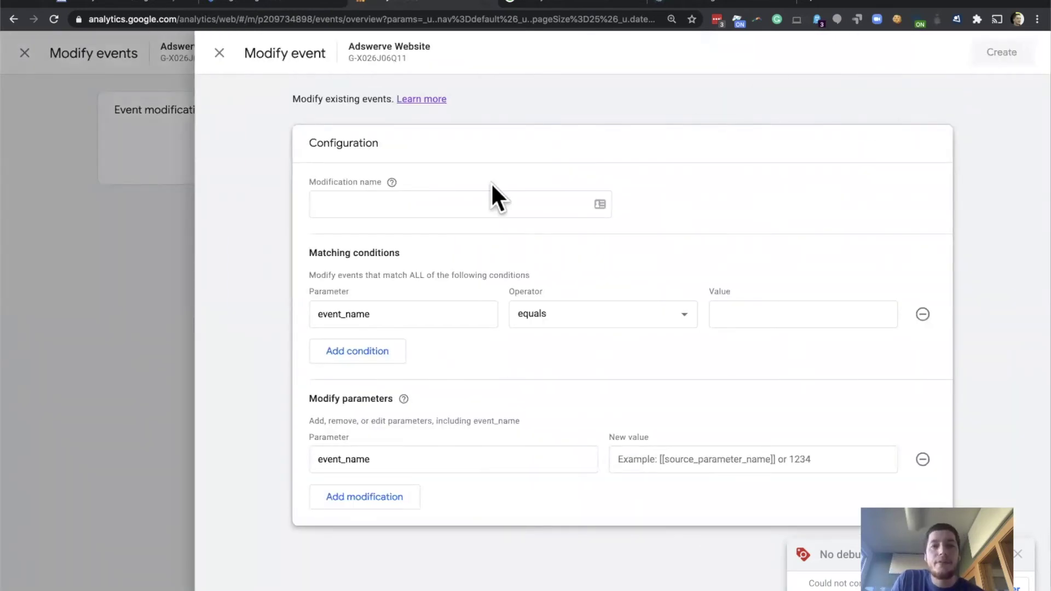
pyautogui.click(479, 197)
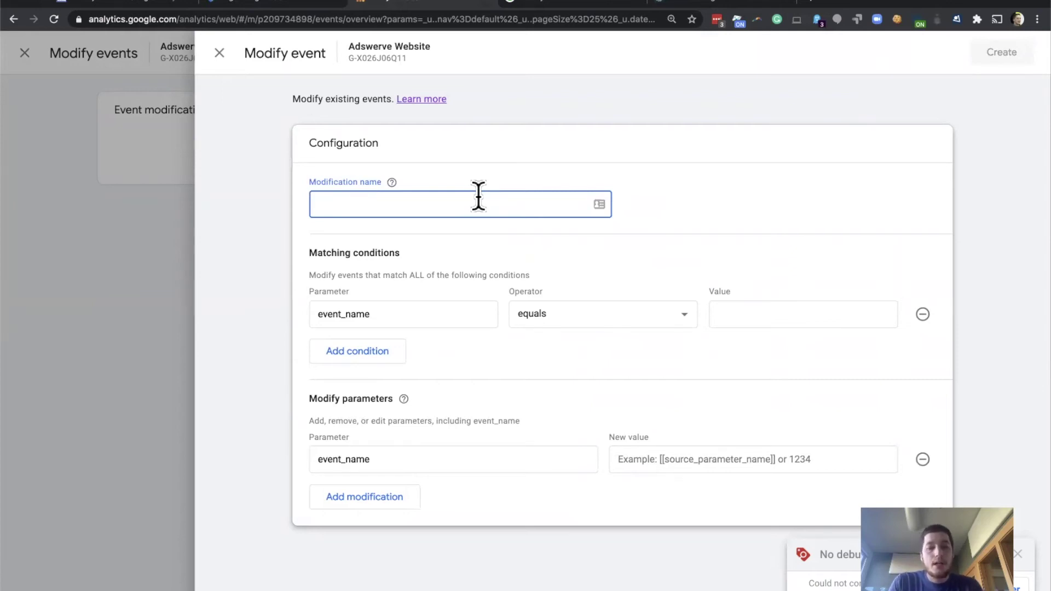
pyautogui.write('Fix for S')
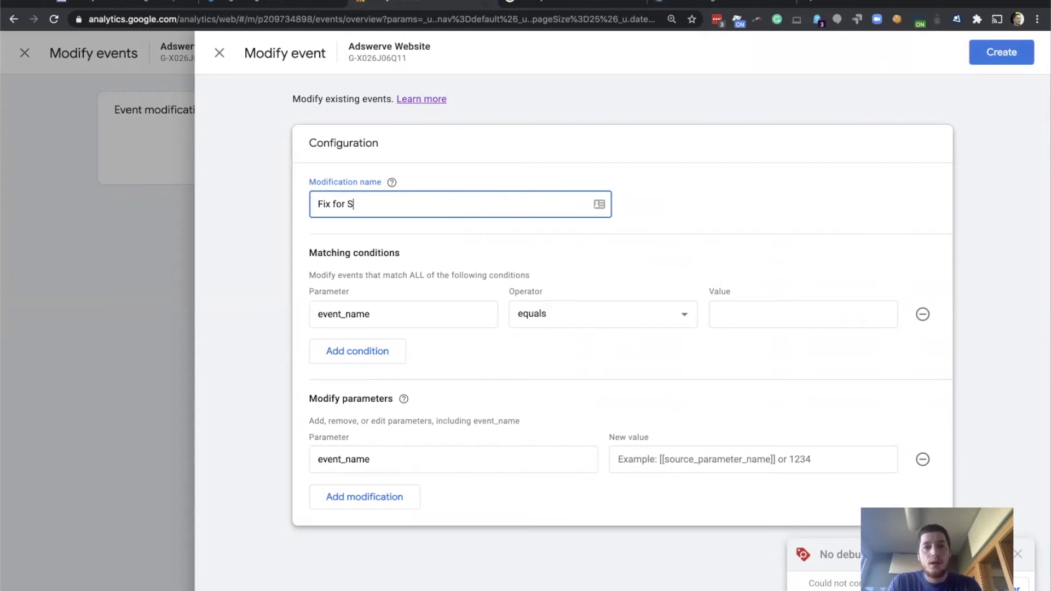
pyautogui.press('BackSpace')
pyautogui.write('Scroll Tracking')
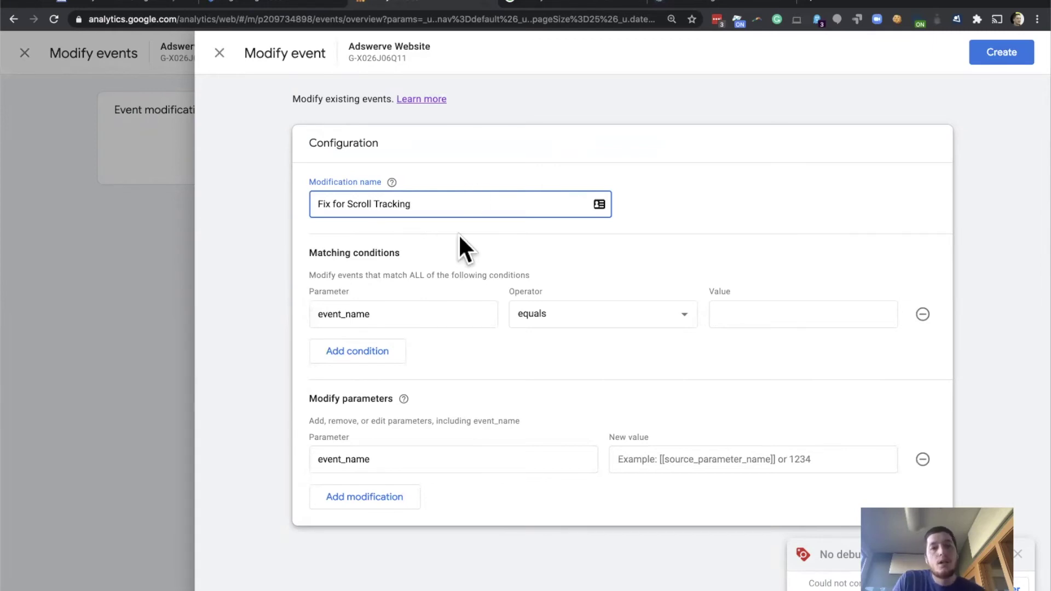
# Set the matching condition to event_name equals 'scroll tracking'
pyautogui.click(394, 314)
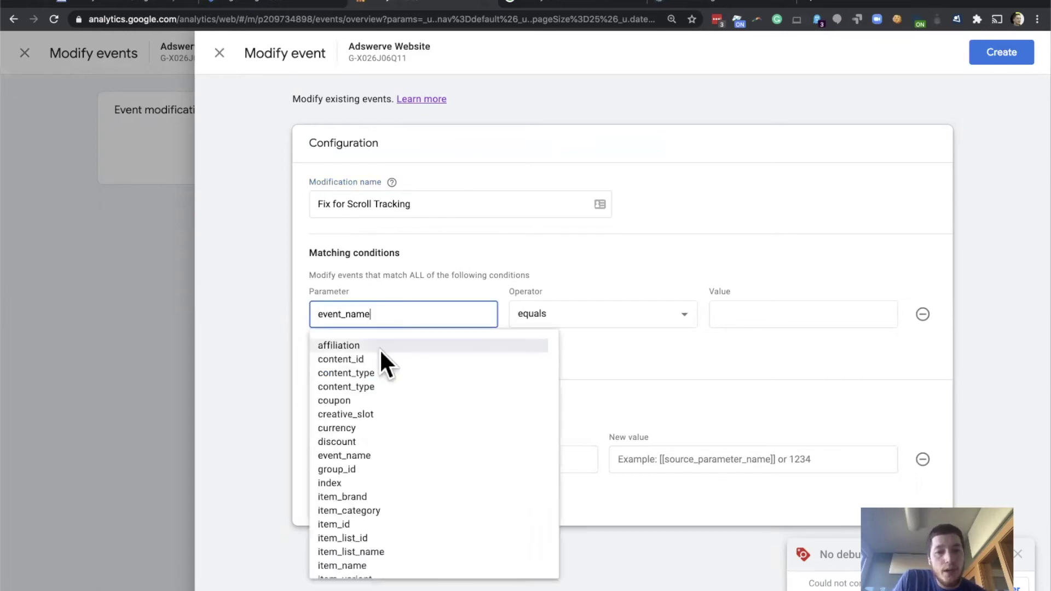
pyautogui.scroll(-1, 381, 362)
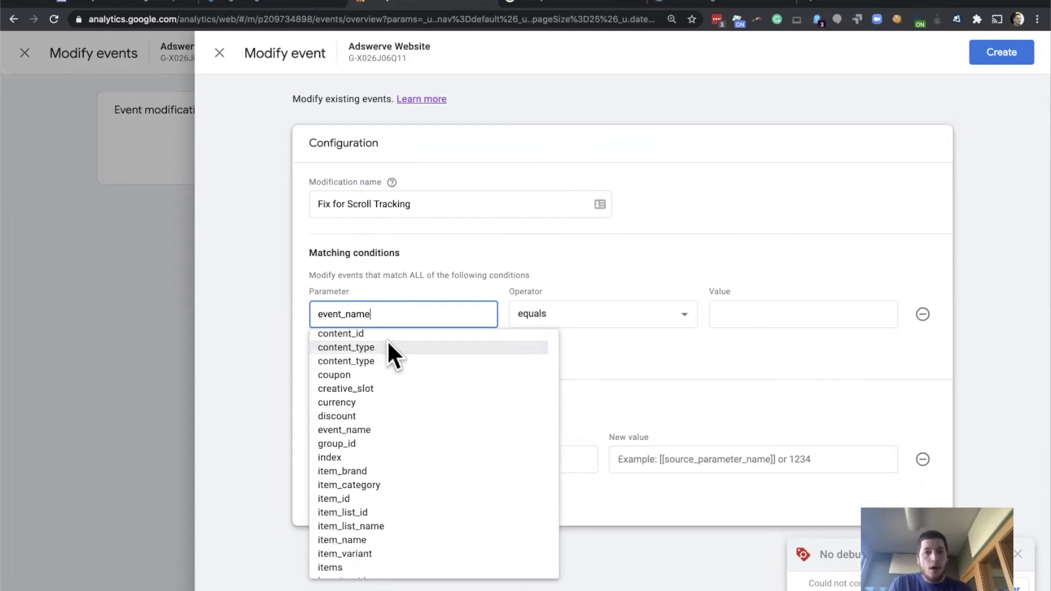
pyautogui.scroll(1, 386, 345)
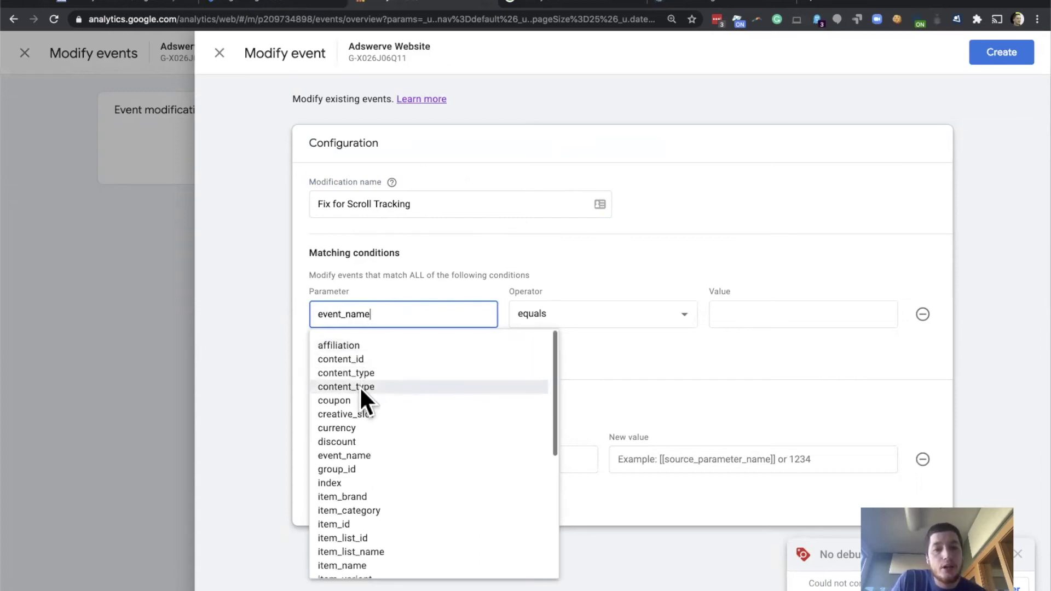
pyautogui.scroll(-1, 360, 387)
pyautogui.scroll(-2, 359, 386)
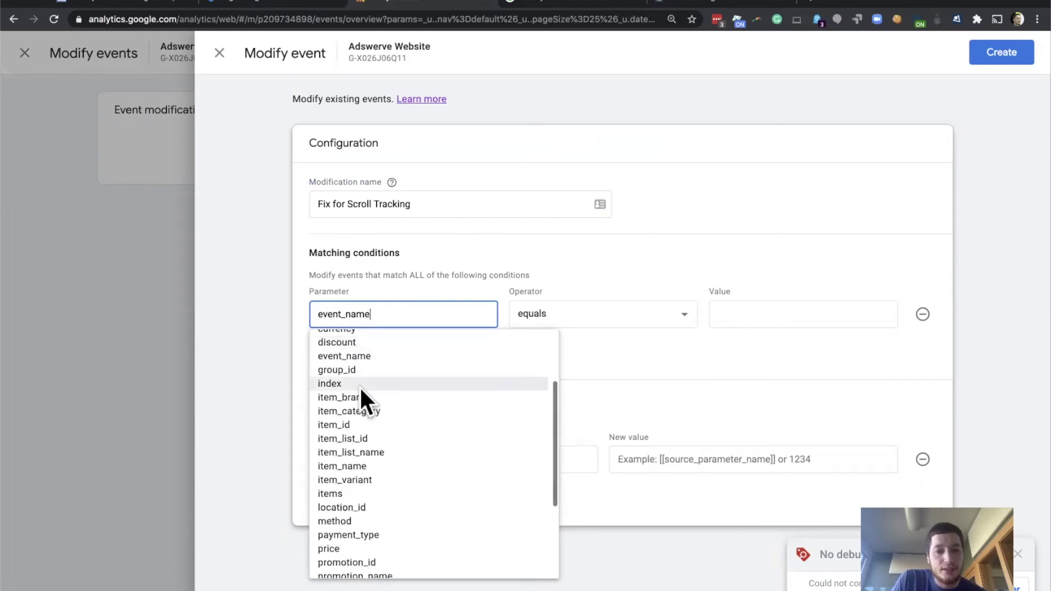
pyautogui.scroll(2, 359, 387)
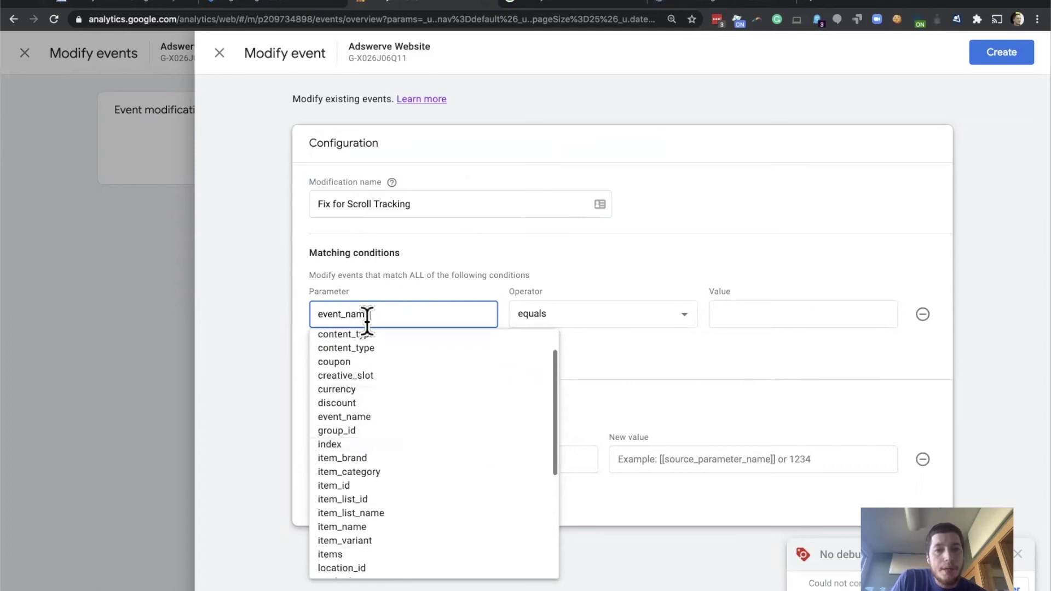
pyautogui.click(288, 323)
pyautogui.click(551, 290)
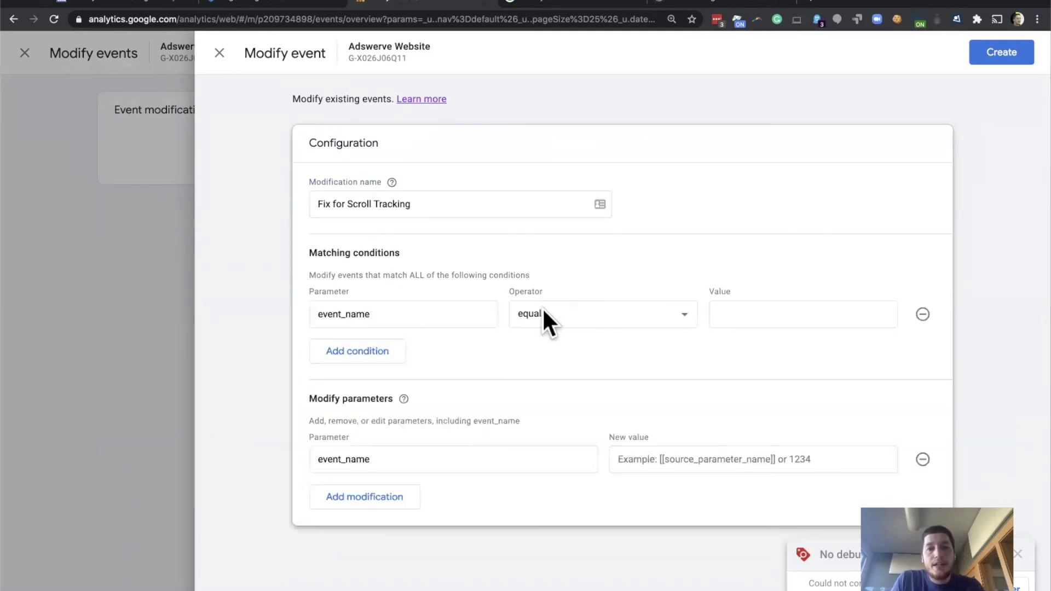
pyautogui.click(749, 316)
pyautogui.write('scr')
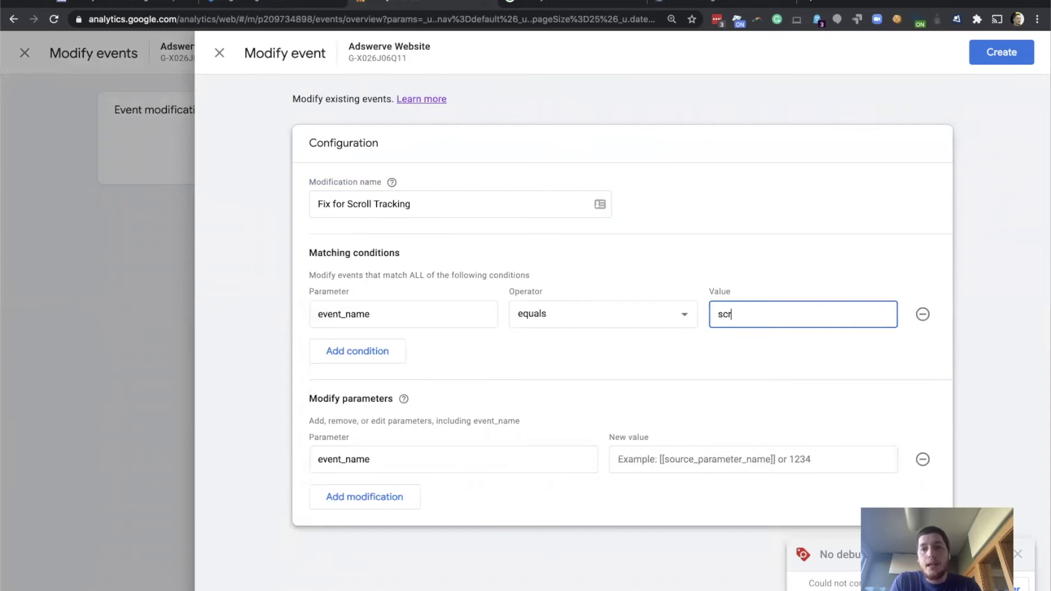
pyautogui.write('oll')
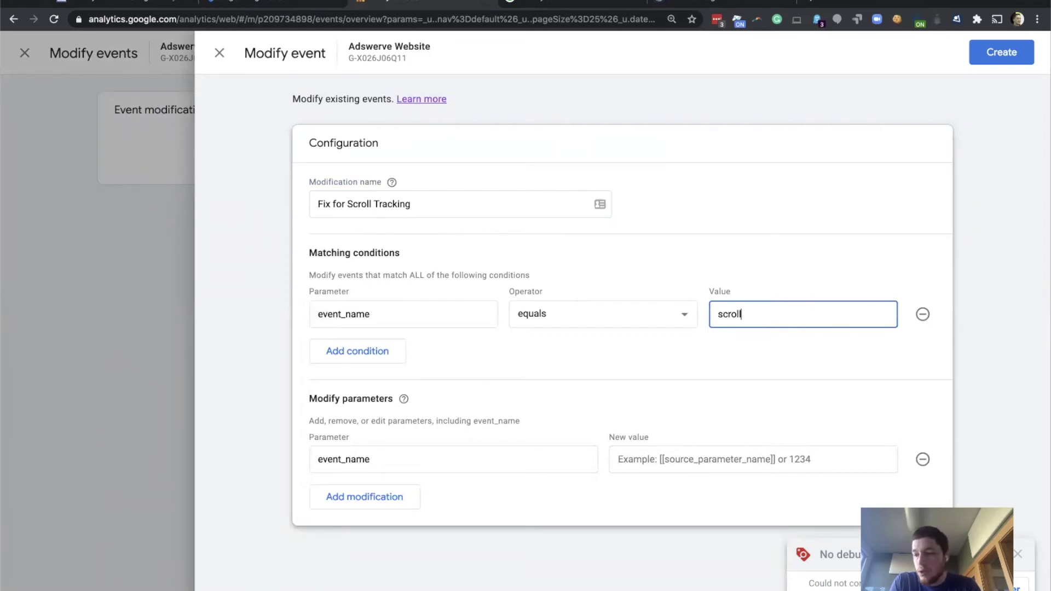
pyautogui.write(' tracking')
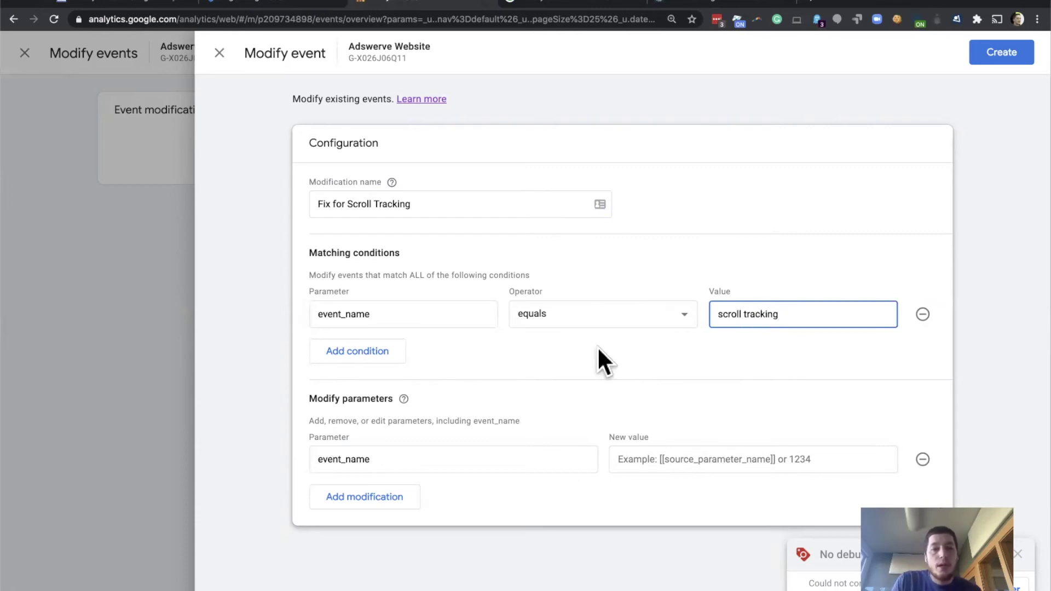
pyautogui.click(403, 399)
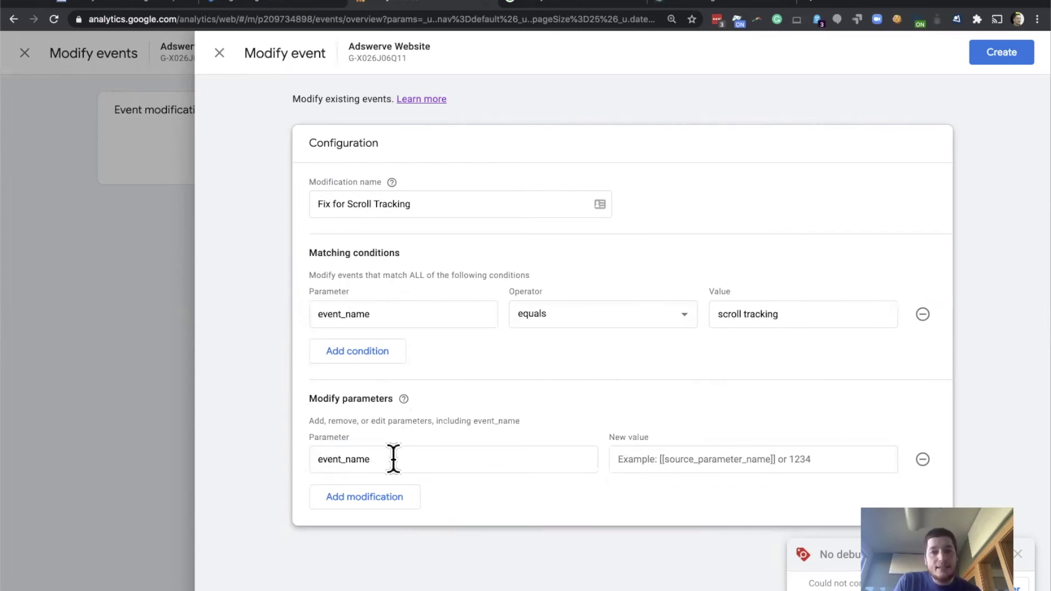
# Set event_name's new value to 'scroll' and add a second modification for percent_scroll
pyautogui.click(633, 460)
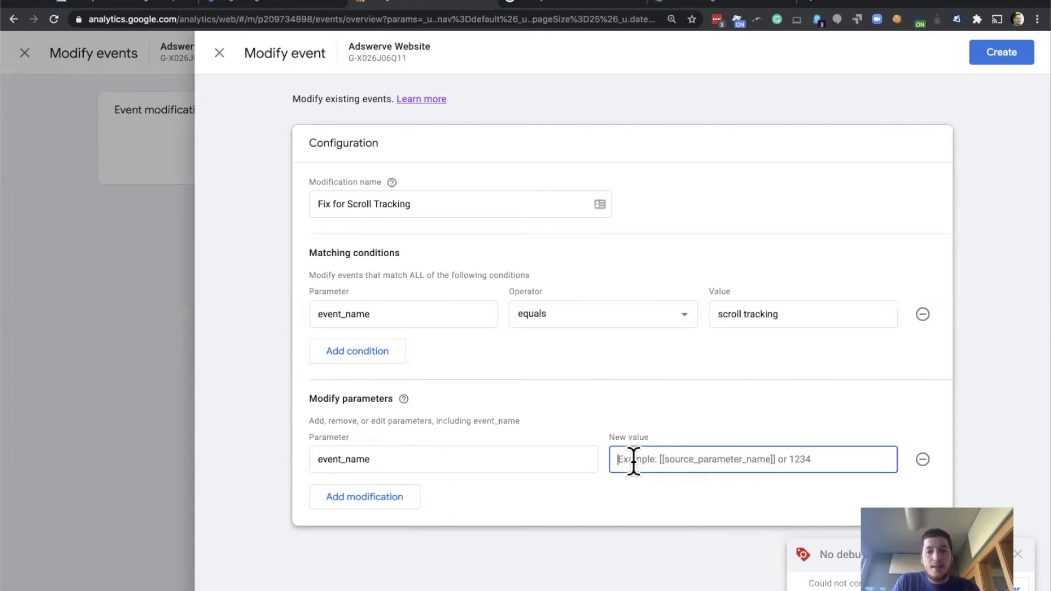
pyautogui.write('scr')
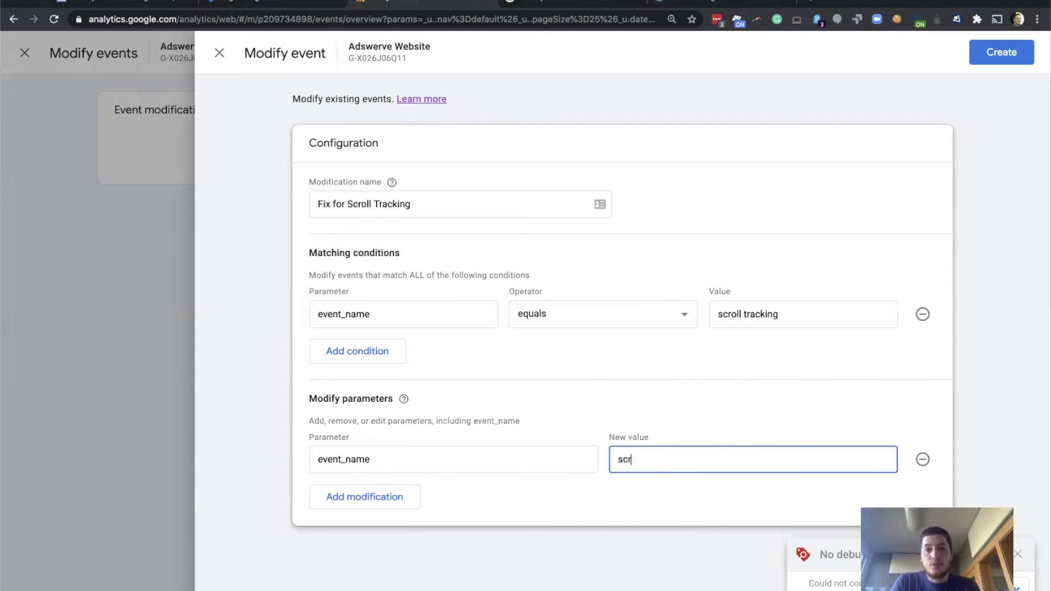
pyautogui.write('oll')
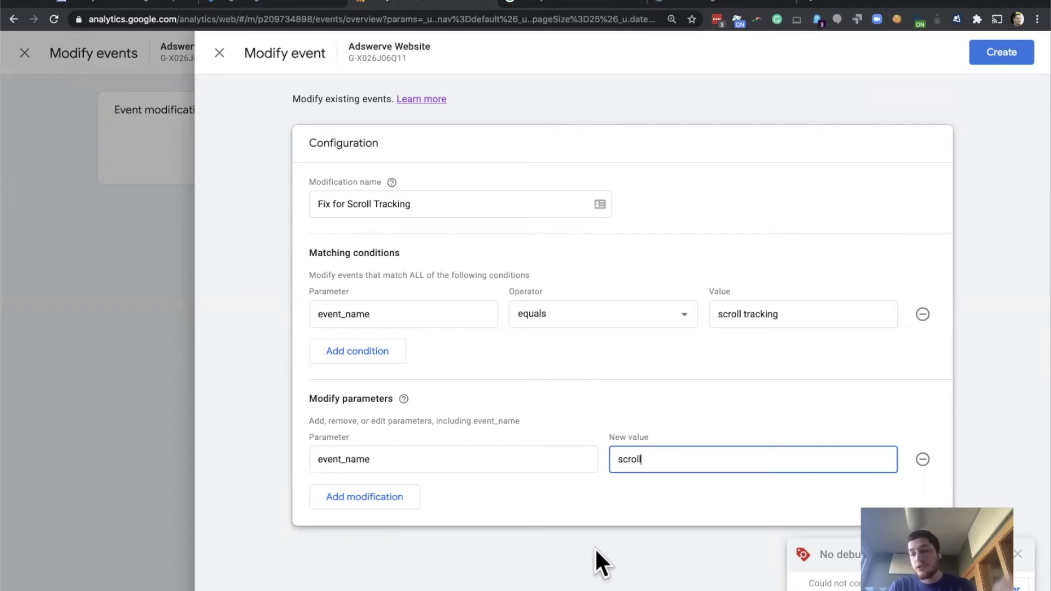
pyautogui.click(359, 497)
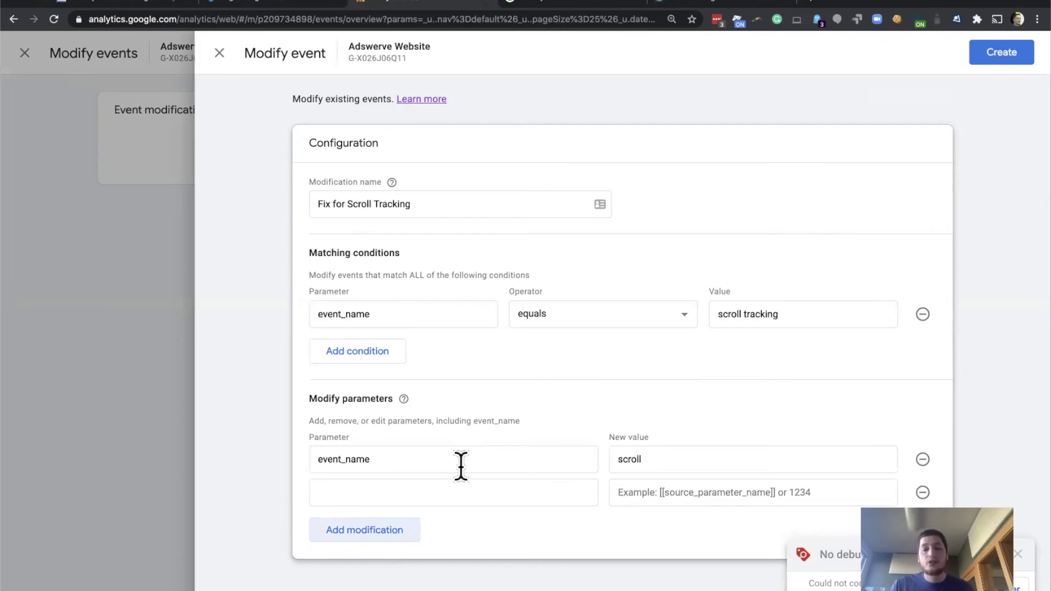
pyautogui.click(378, 493)
pyautogui.write('percent')
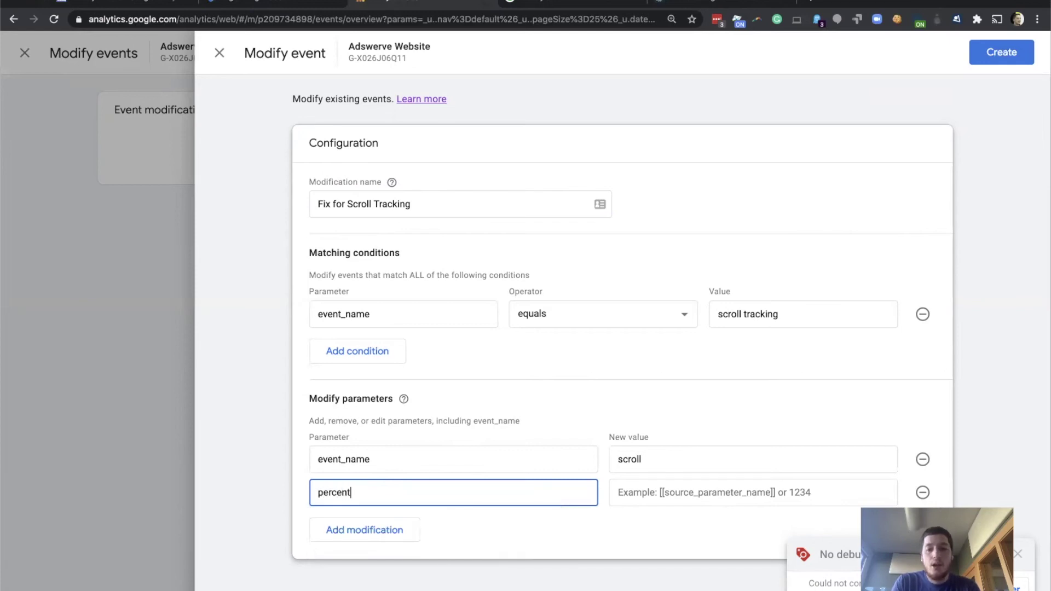
pyautogui.write('_scroll')
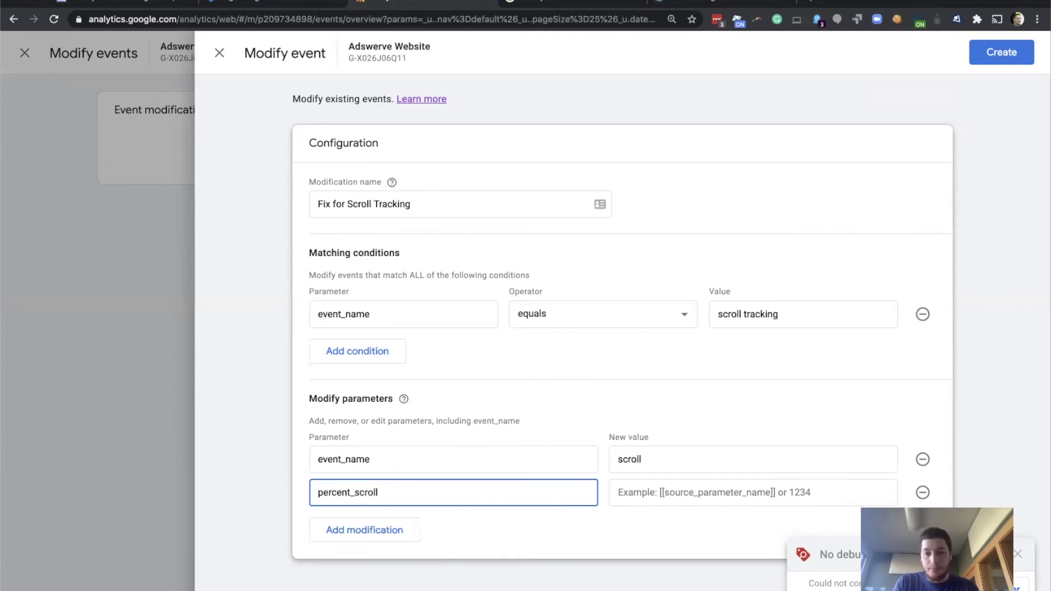
pyautogui.click(556, 6)
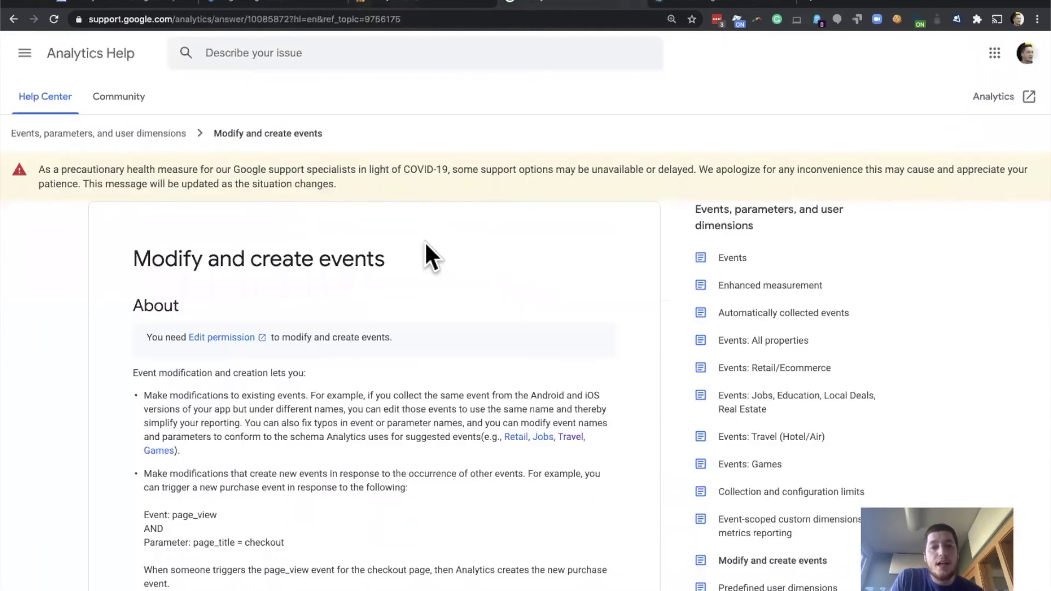
pyautogui.scroll(-3, 426, 245)
pyautogui.scroll(2, 426, 244)
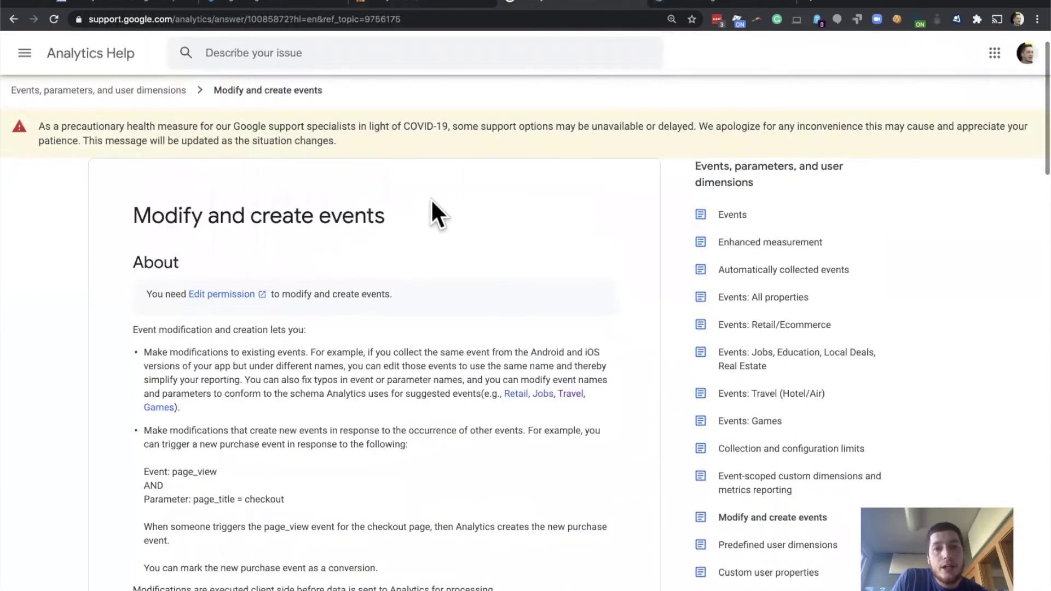
pyautogui.click(435, 5)
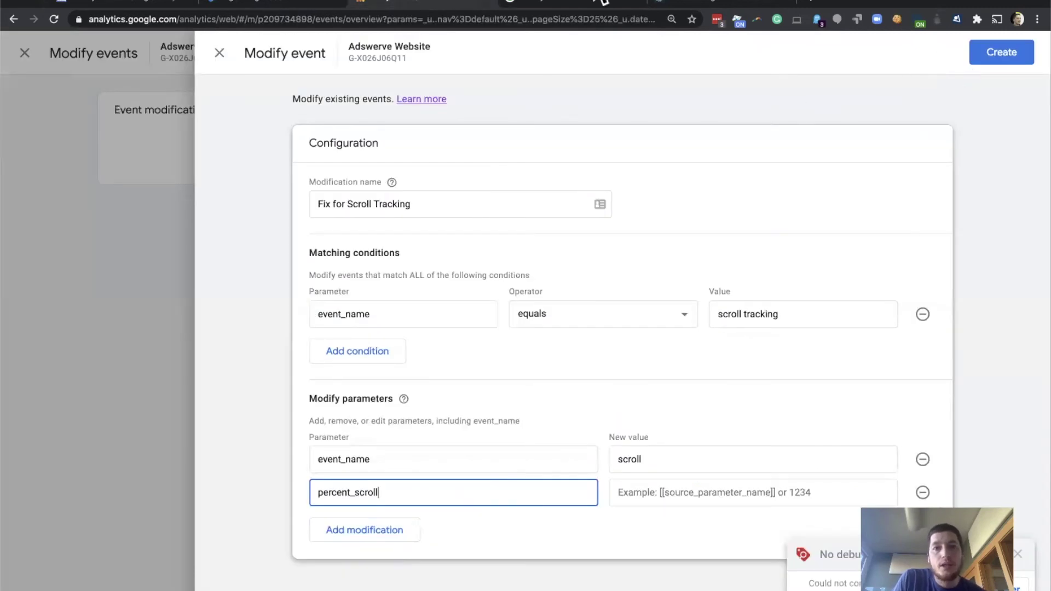
pyautogui.click(582, 7)
pyautogui.scroll(-1, 491, 218)
pyautogui.scroll(-10, 490, 216)
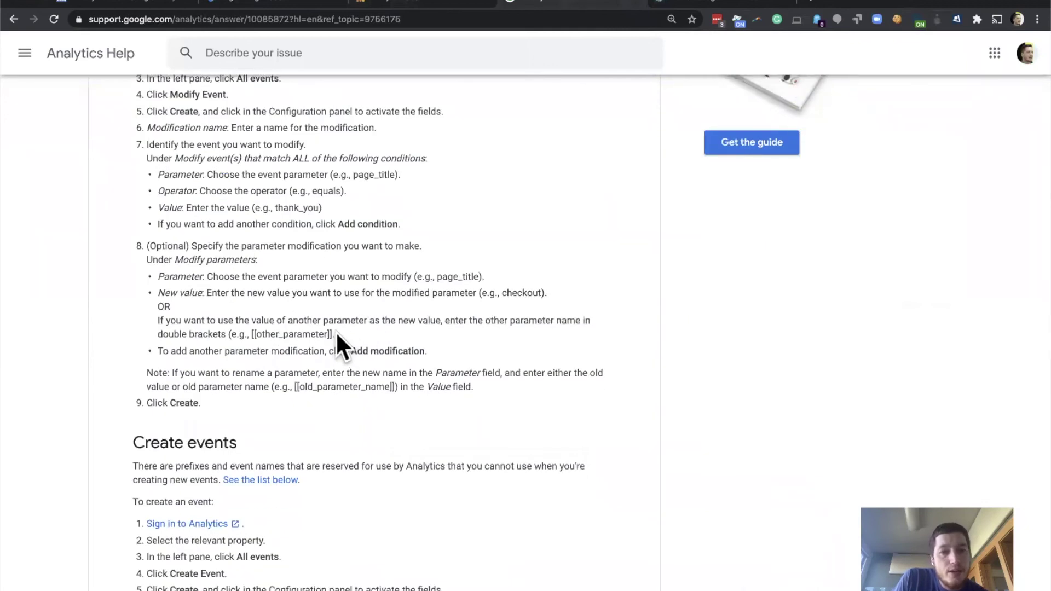
pyautogui.moveTo(334, 332); pyautogui.dragTo(158, 334)
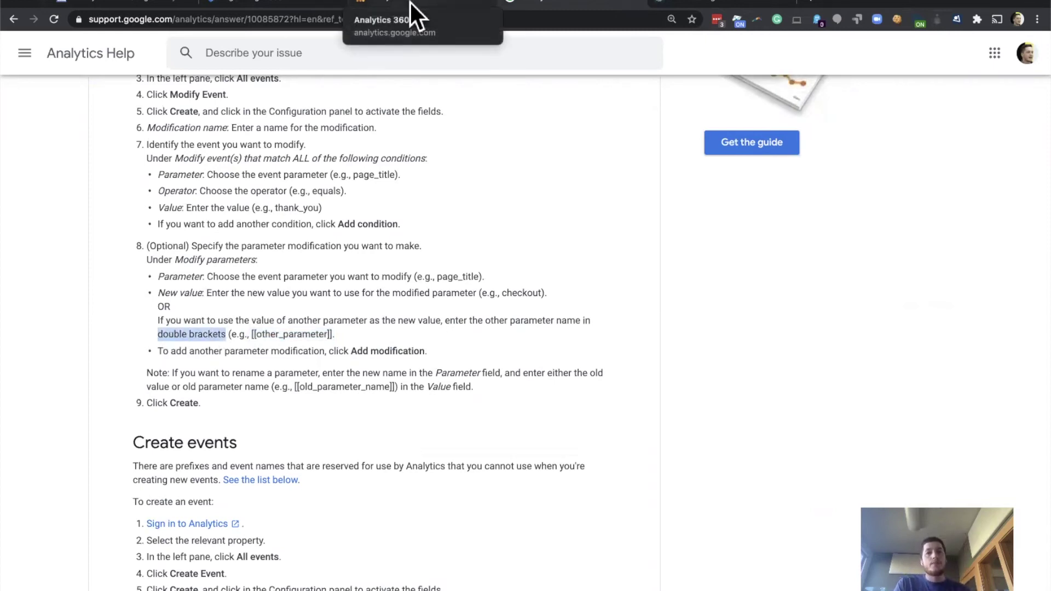
pyautogui.click(410, 2)
pyautogui.click(654, 495)
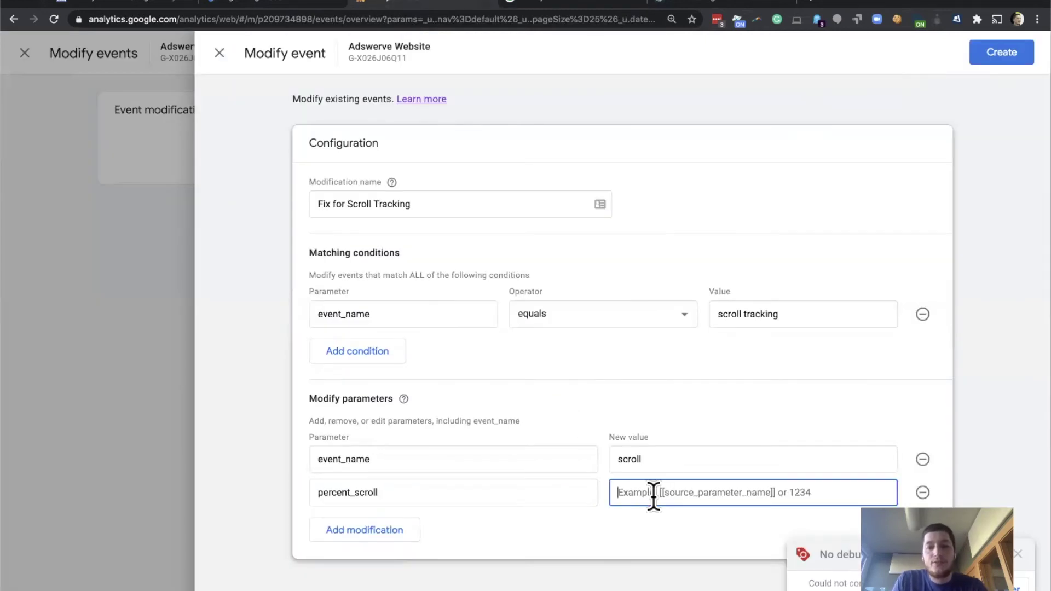
# Enter [[percentage_scrolled]] as the new value for percent_scroll
pyautogui.write('[[')
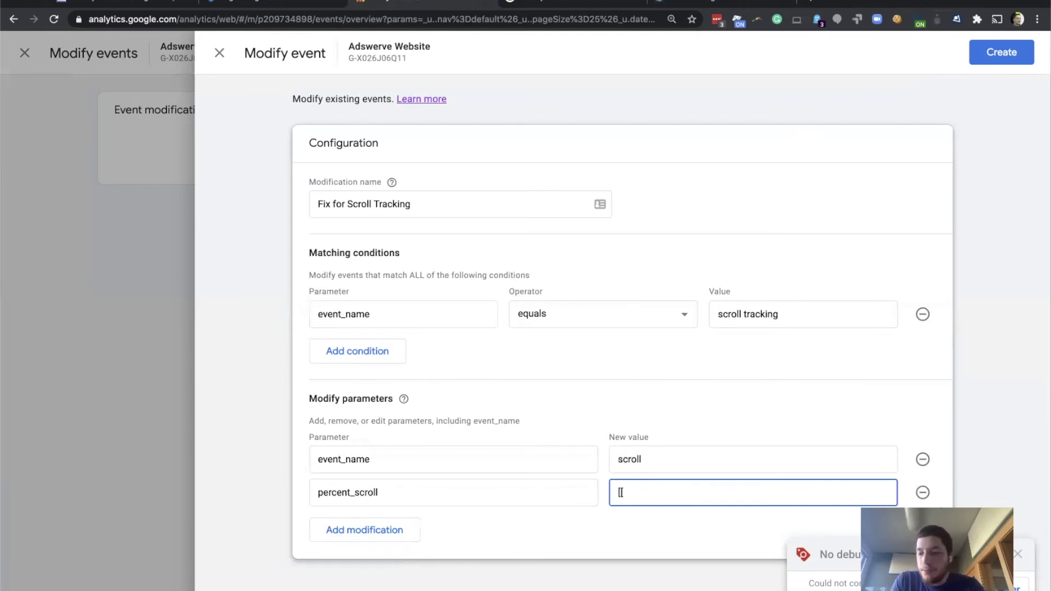
pyautogui.write('perc')
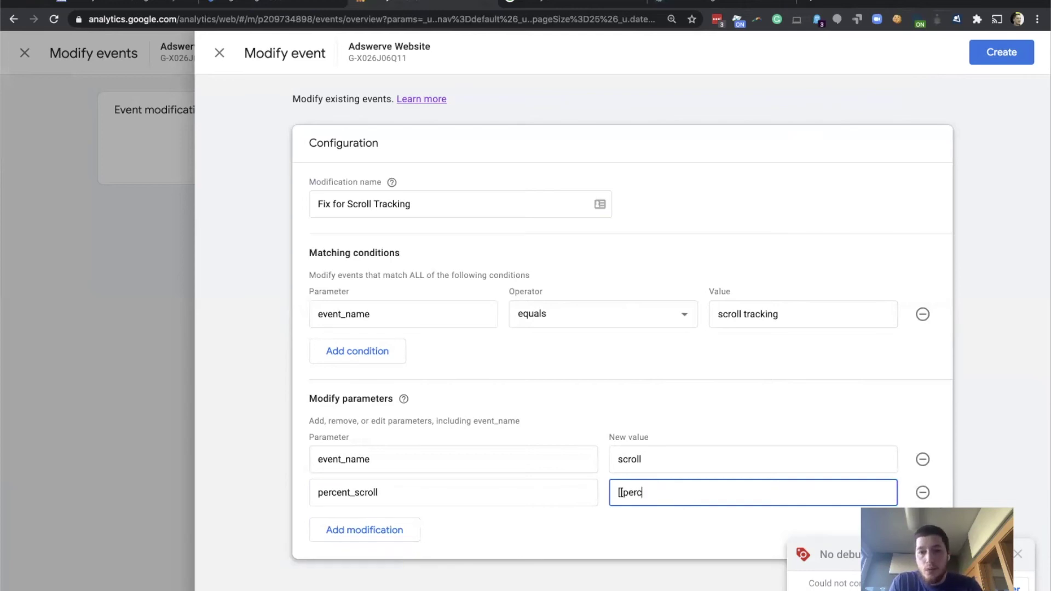
pyautogui.write('entage')
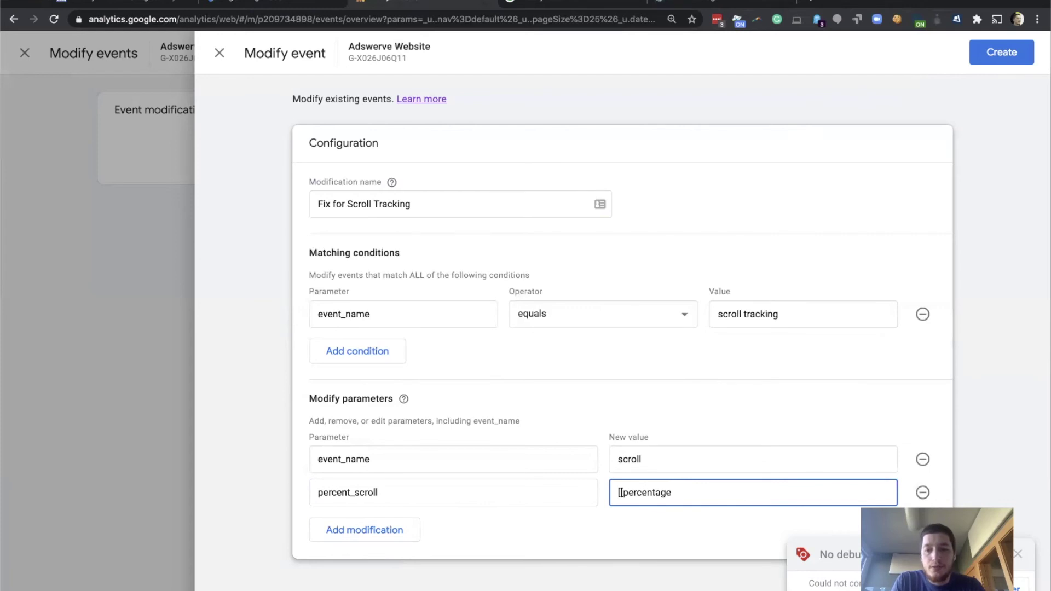
pyautogui.write('_scr')
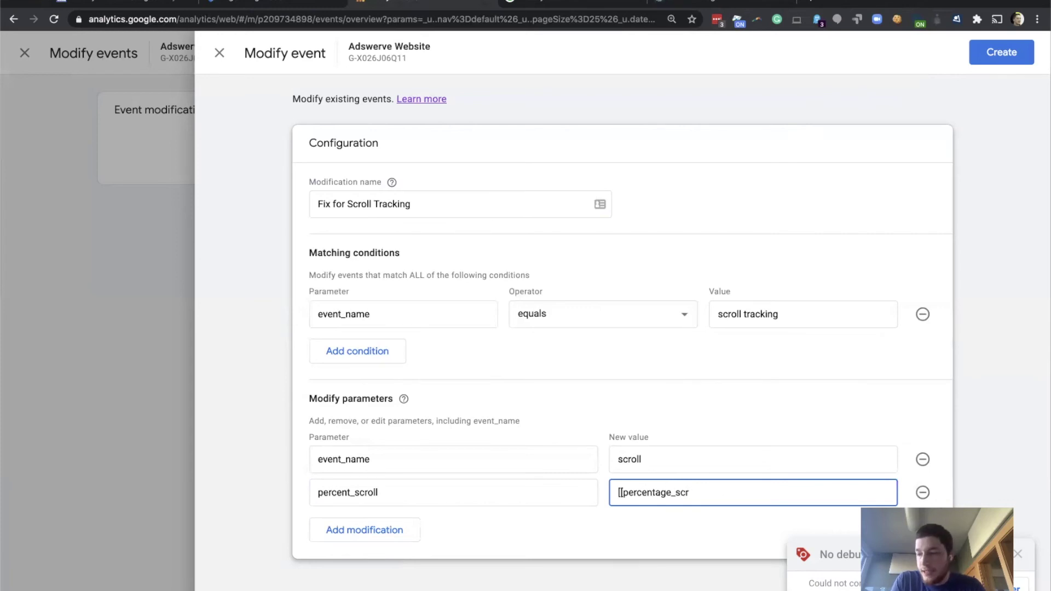
pyautogui.write('olled]]')
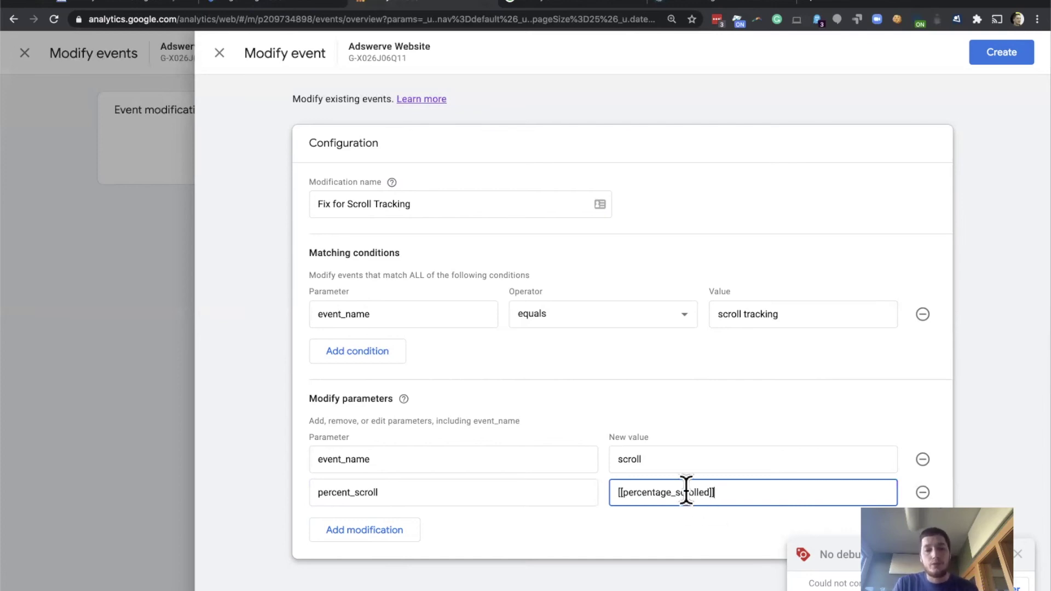
# Add a third parameter modification targeting percentage_scrolled, leaving its new value empty
pyautogui.click(361, 534)
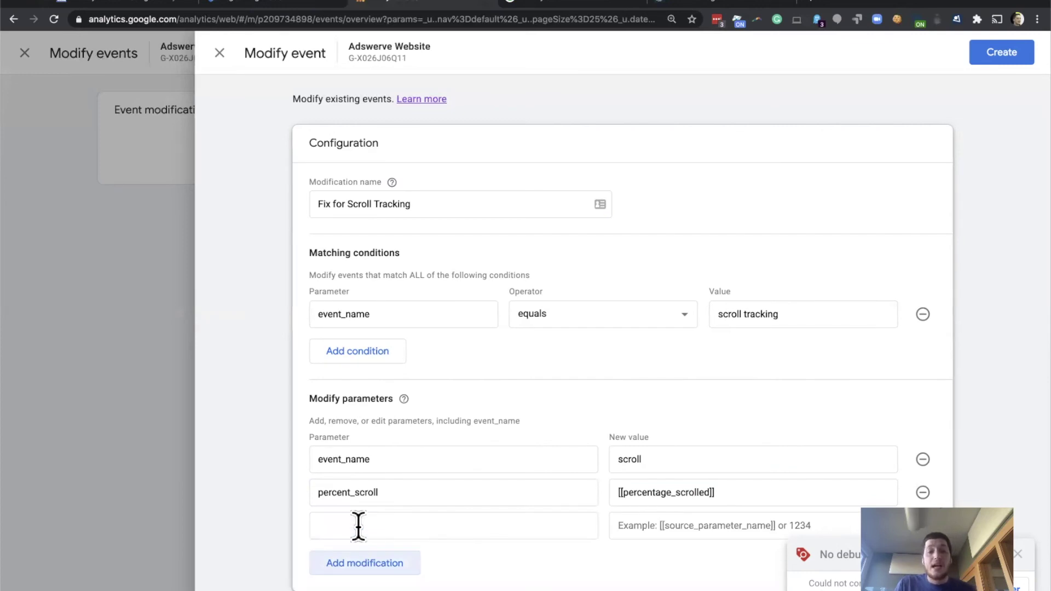
pyautogui.click(358, 525)
pyautogui.write('perce')
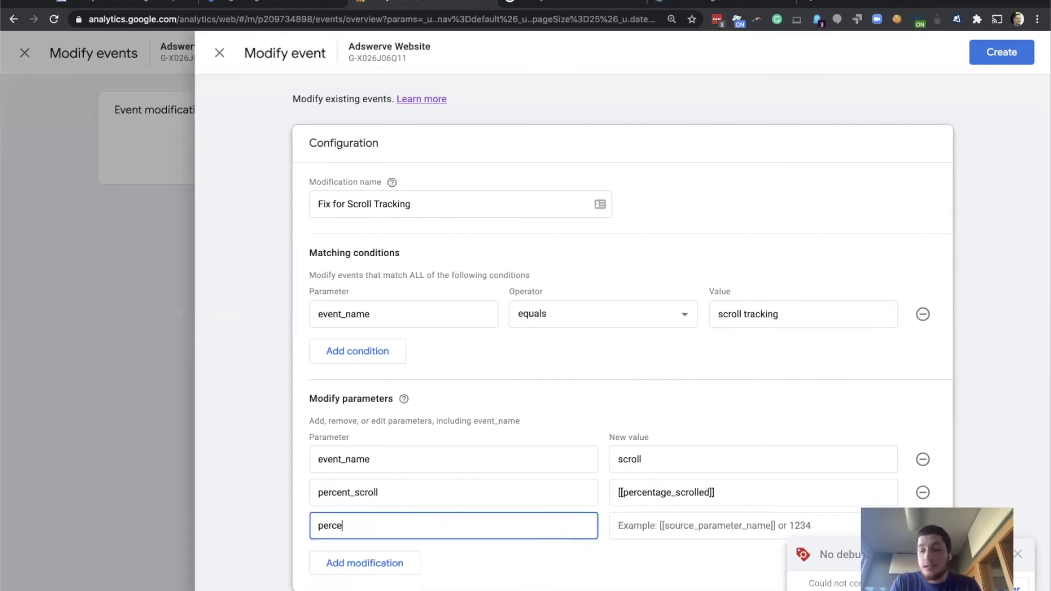
pyautogui.write('ntage_scro')
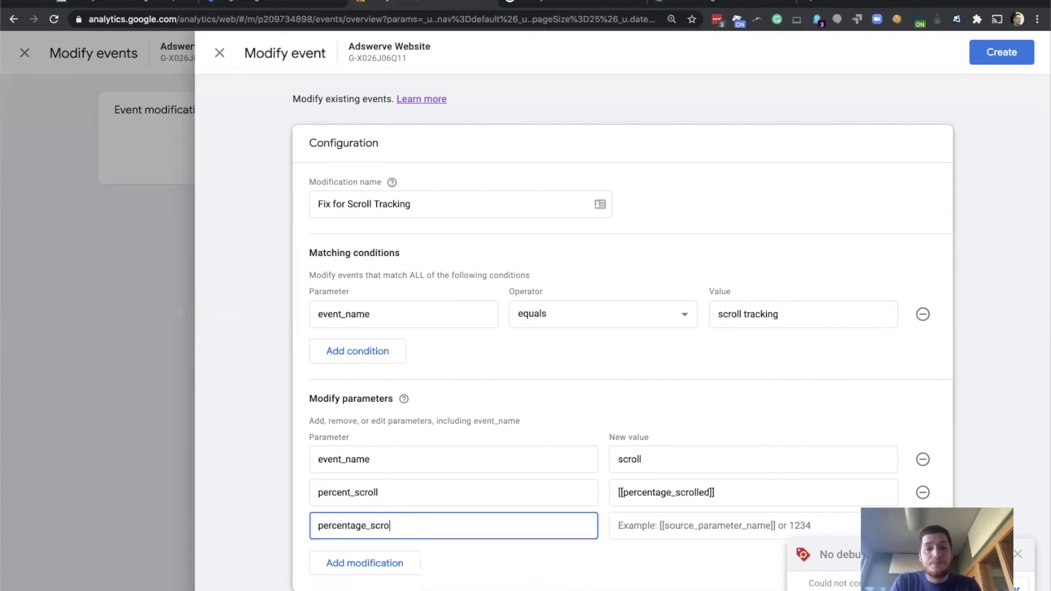
pyautogui.write('lled')
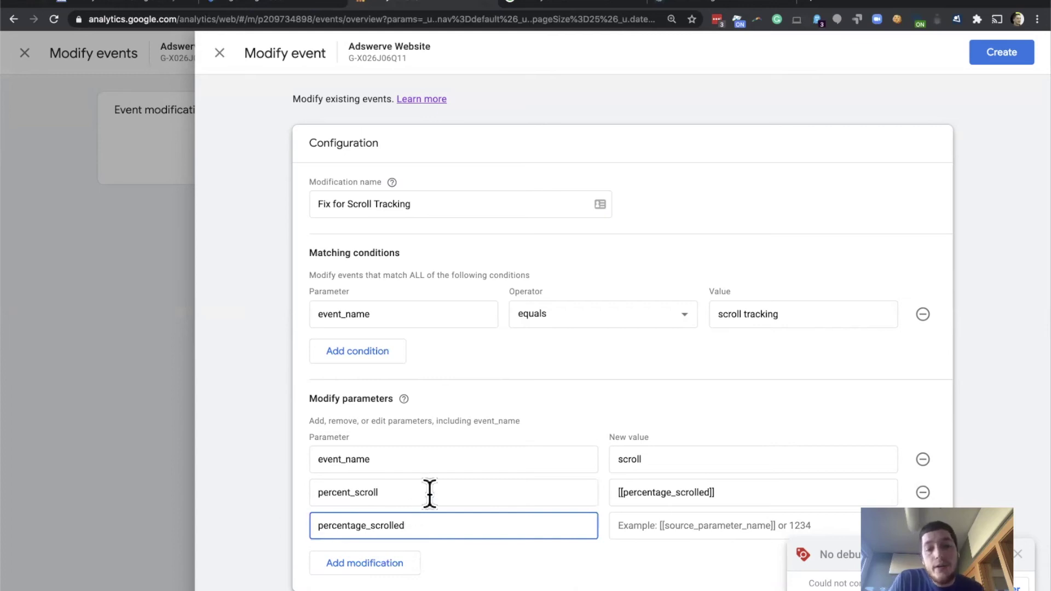
pyautogui.scroll(-1, 429, 492)
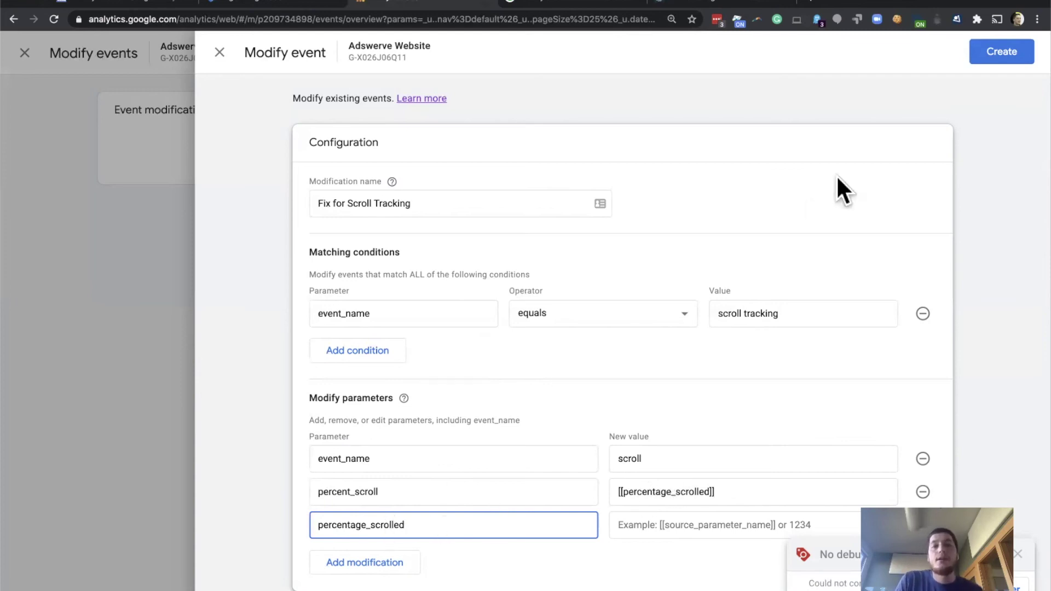
# Save the Fix for Scroll Tracking rule and turn on Tag Assistant debugging for the website
pyautogui.click(983, 57)
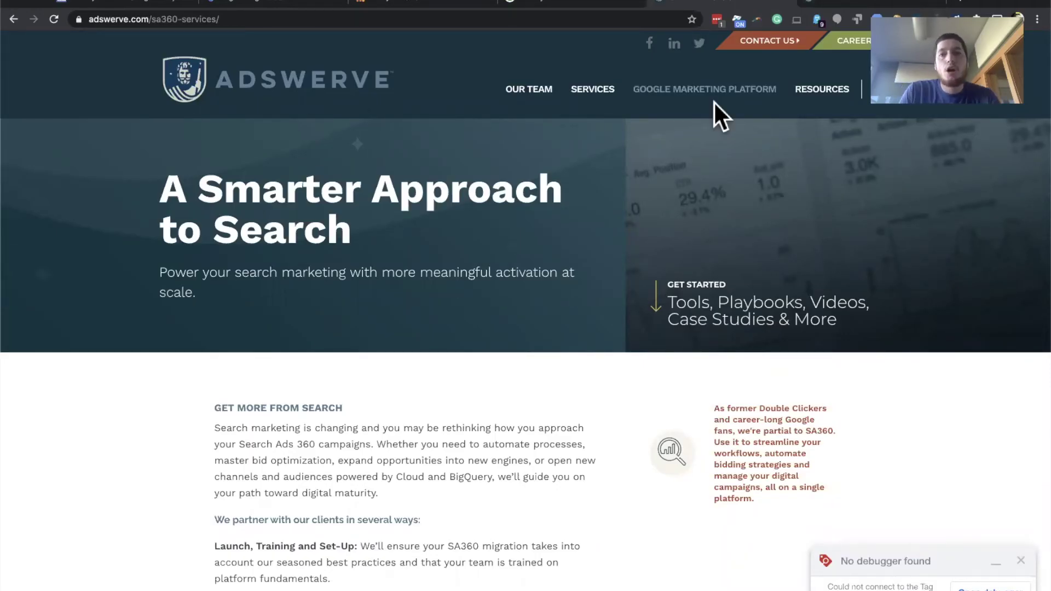
pyautogui.click(736, 21)
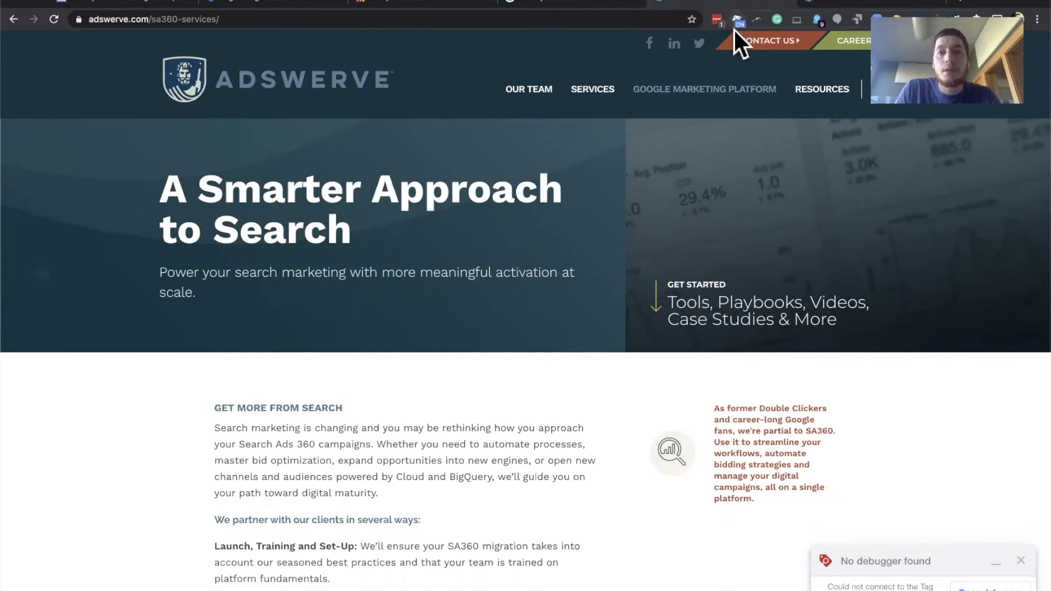
pyautogui.scroll(-5, 649, 153)
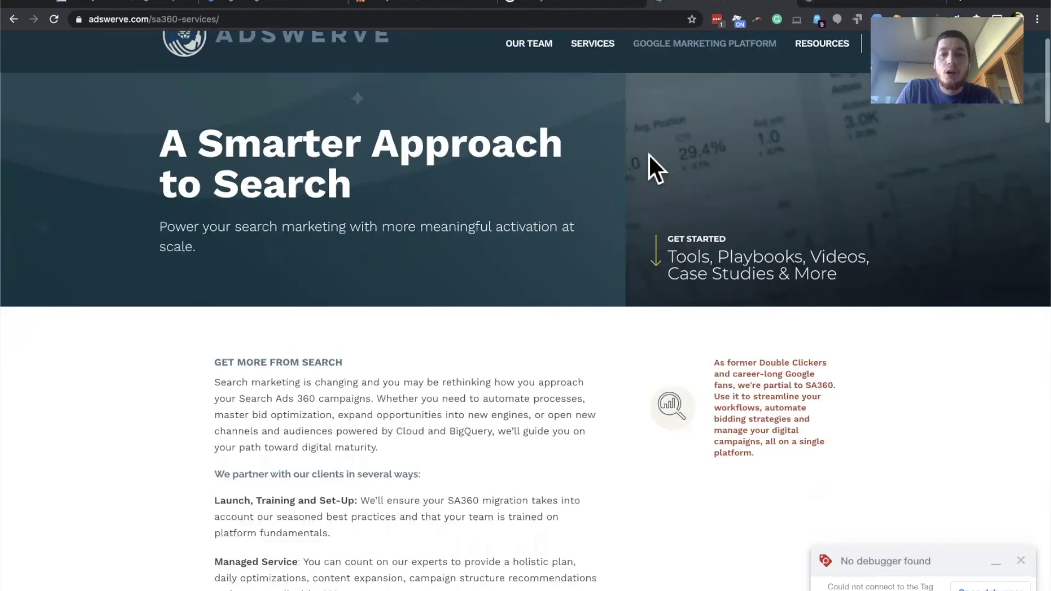
pyautogui.scroll(-8, 649, 153)
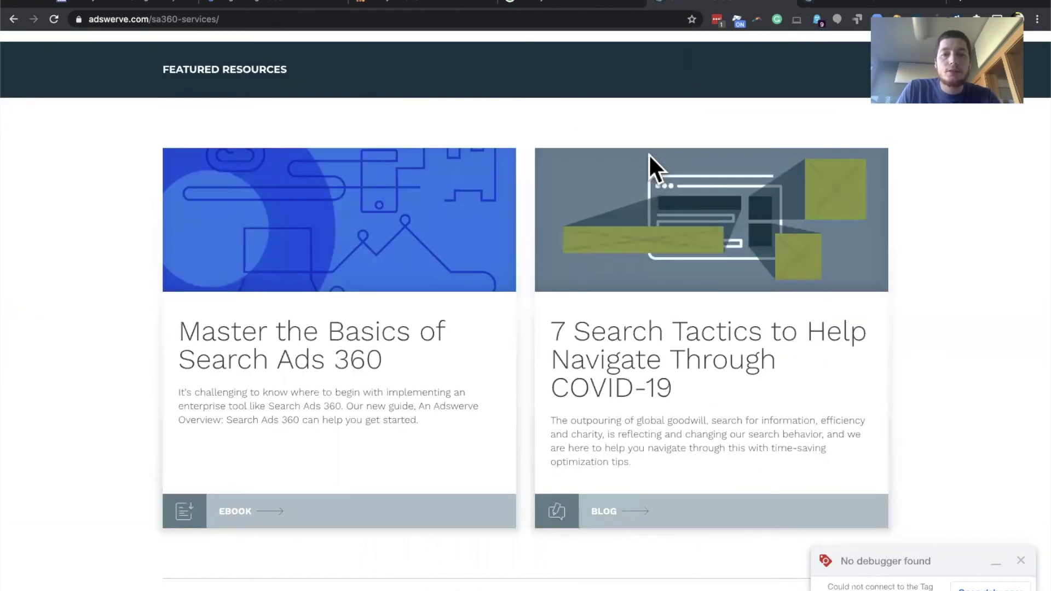
pyautogui.scroll(-4, 649, 161)
# Read through the 'A Privacy Q&A with Adswerve' post, selecting some text, then return to DebugView
pyautogui.click(606, 146)
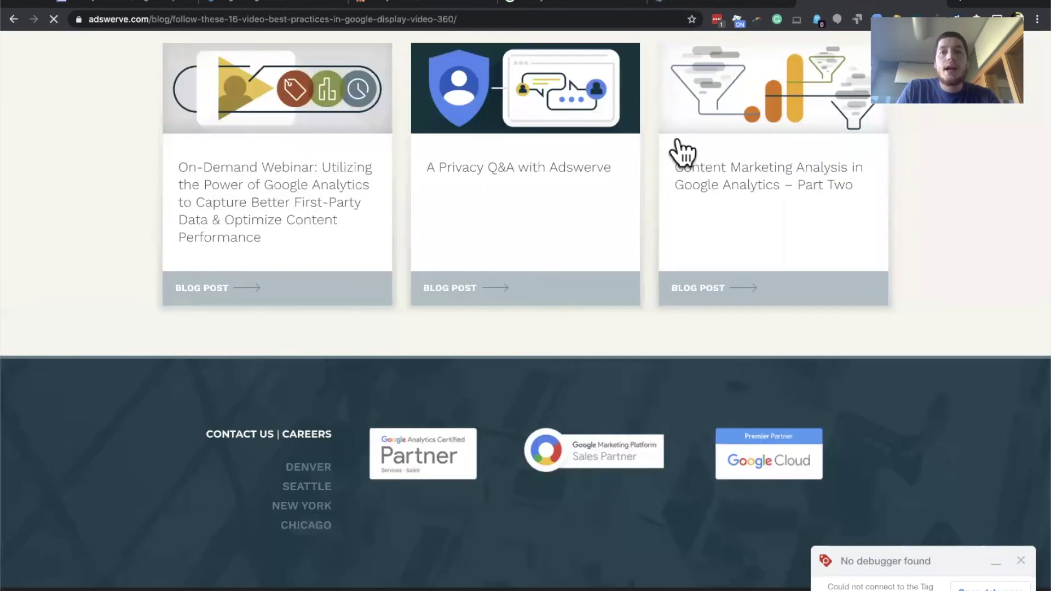
pyautogui.click(683, 153)
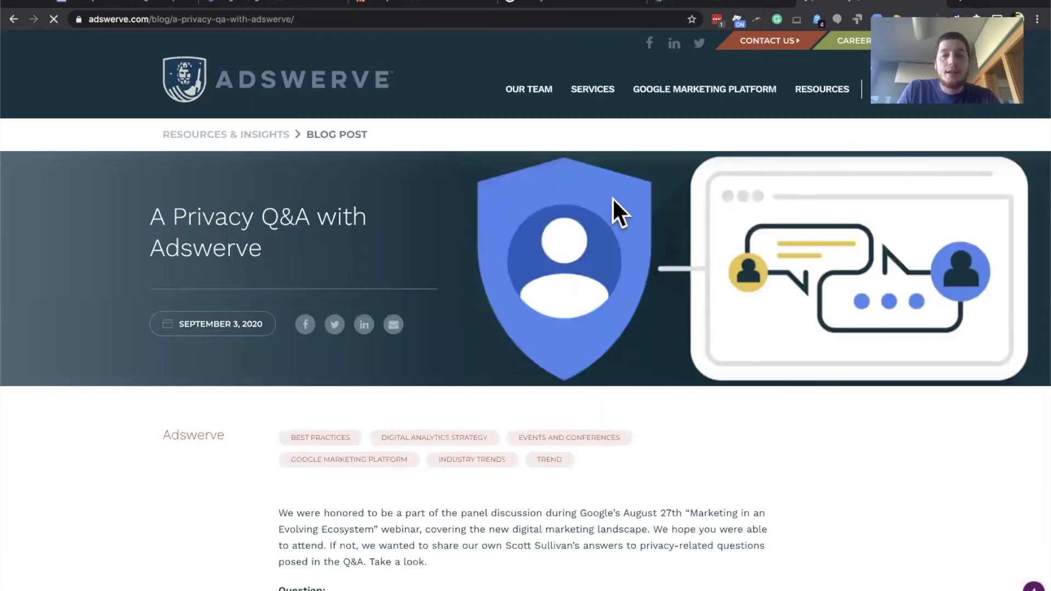
pyautogui.scroll(-5, 613, 200)
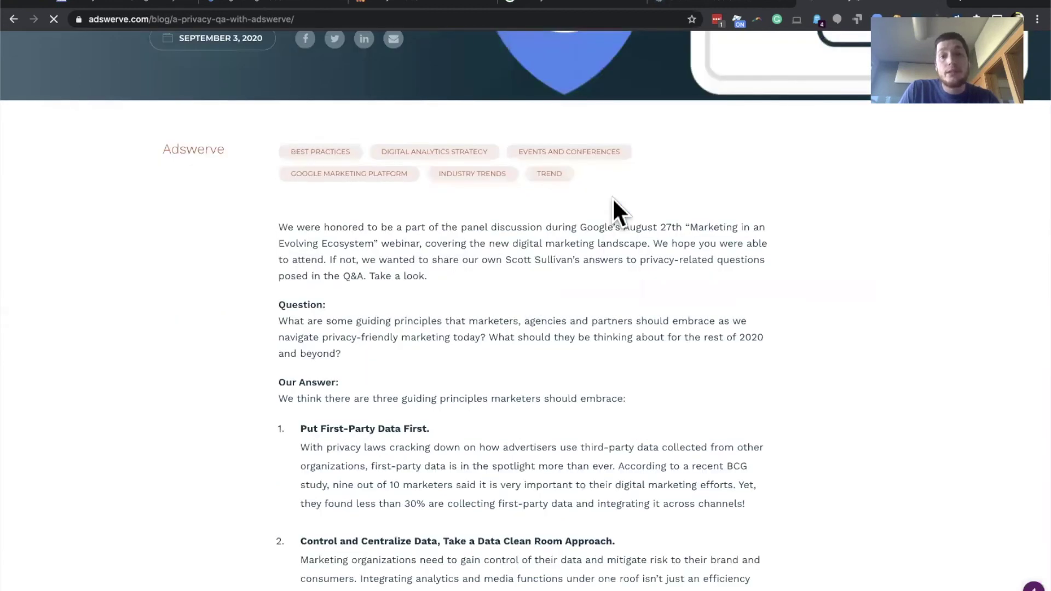
pyautogui.scroll(-8, 614, 202)
pyautogui.scroll(-3, 597, 268)
pyautogui.click(627, 267)
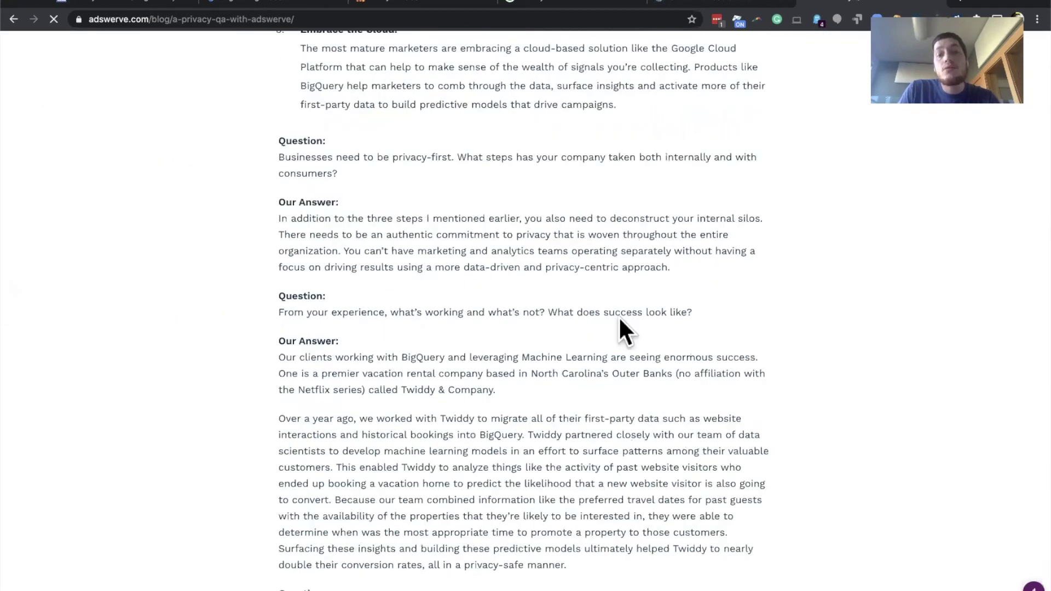
pyautogui.keyDown('shift'); pyautogui.click(620, 317); pyautogui.keyUp('shift')
pyautogui.scroll(-3, 620, 317)
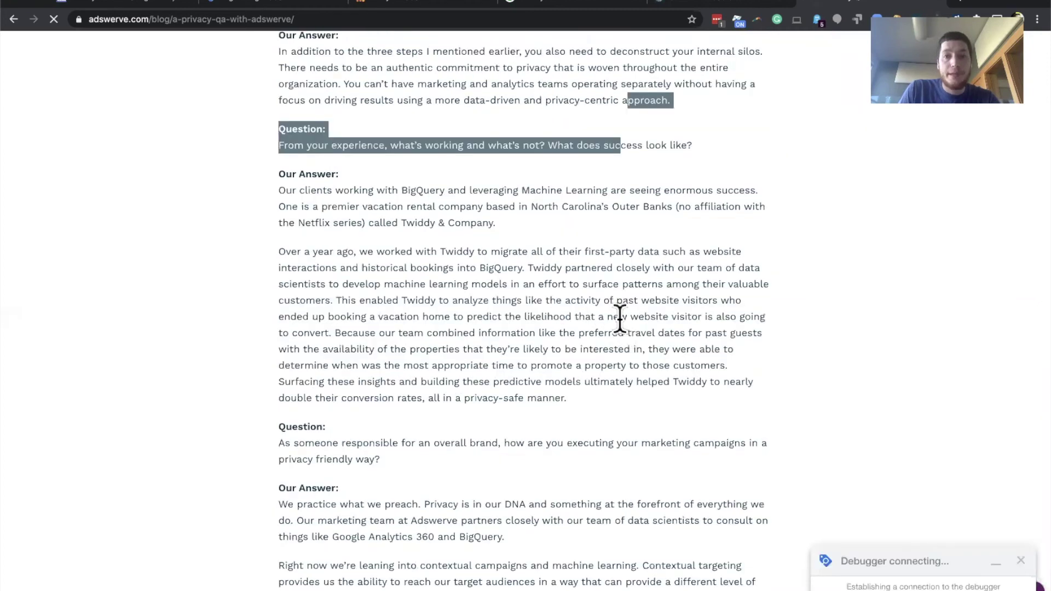
pyautogui.scroll(-10, 620, 321)
pyautogui.scroll(-10, 620, 319)
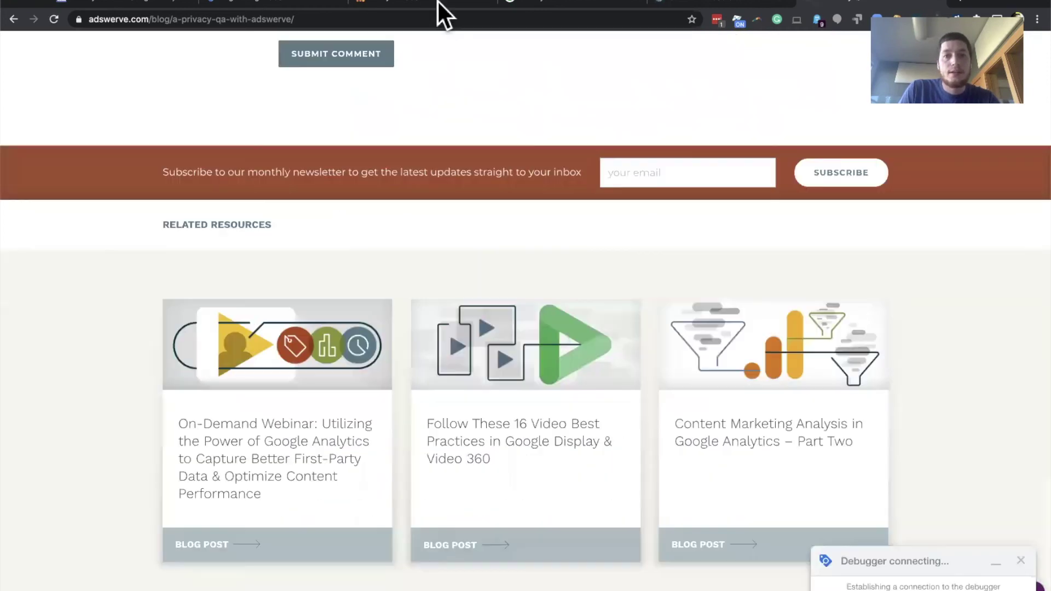
pyautogui.scroll(-5, 427, 180)
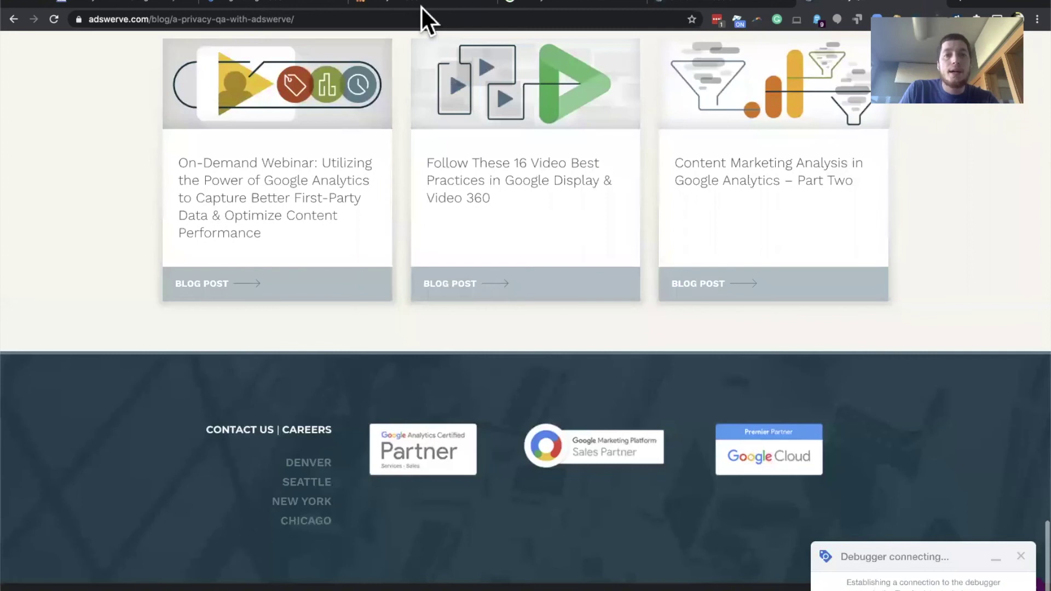
pyautogui.click(420, 2)
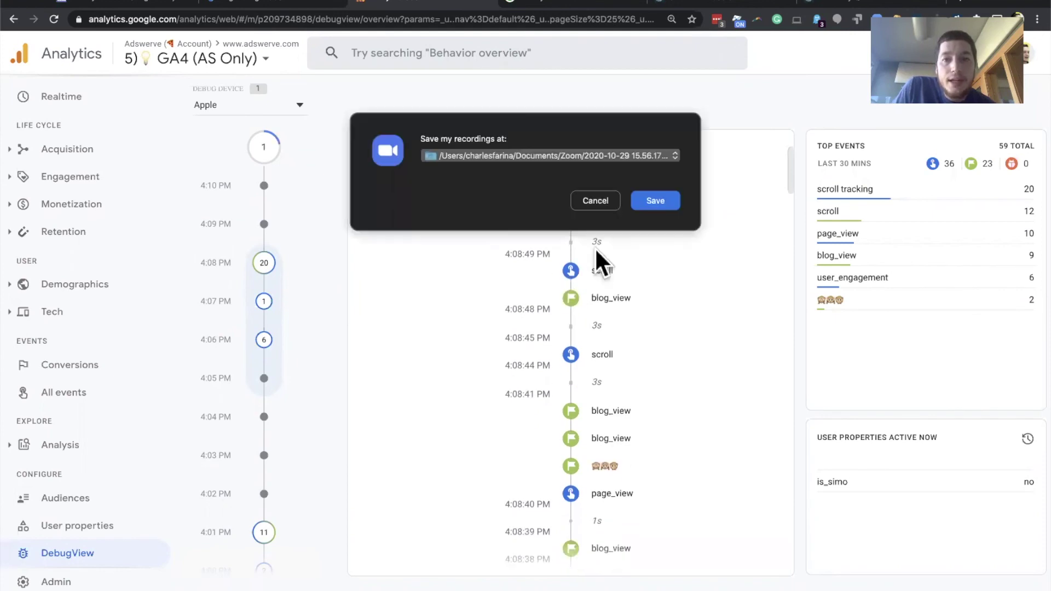
# Dismiss the save pop-up and load the newest debug events, bringing scroll to 15 events
pyautogui.press('Return')
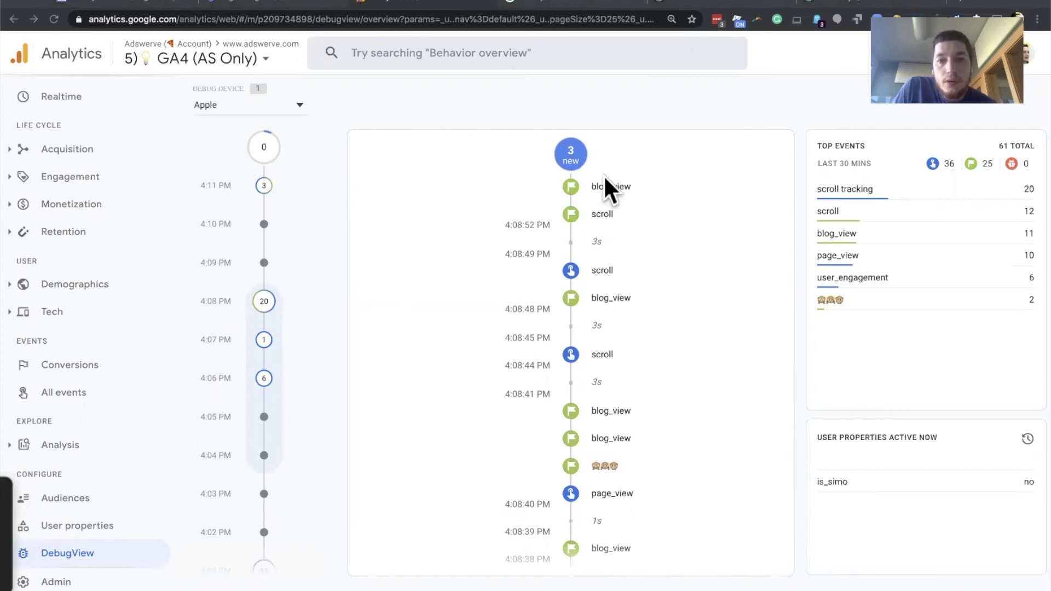
pyautogui.click(578, 160)
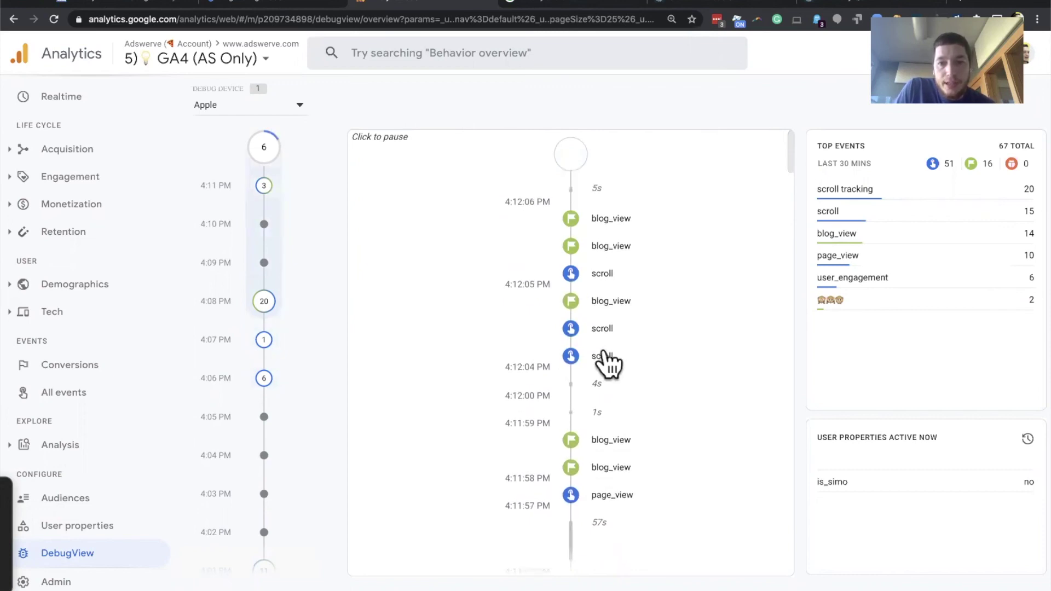
pyautogui.scroll(-2, 628, 353)
pyautogui.scroll(-5, 630, 358)
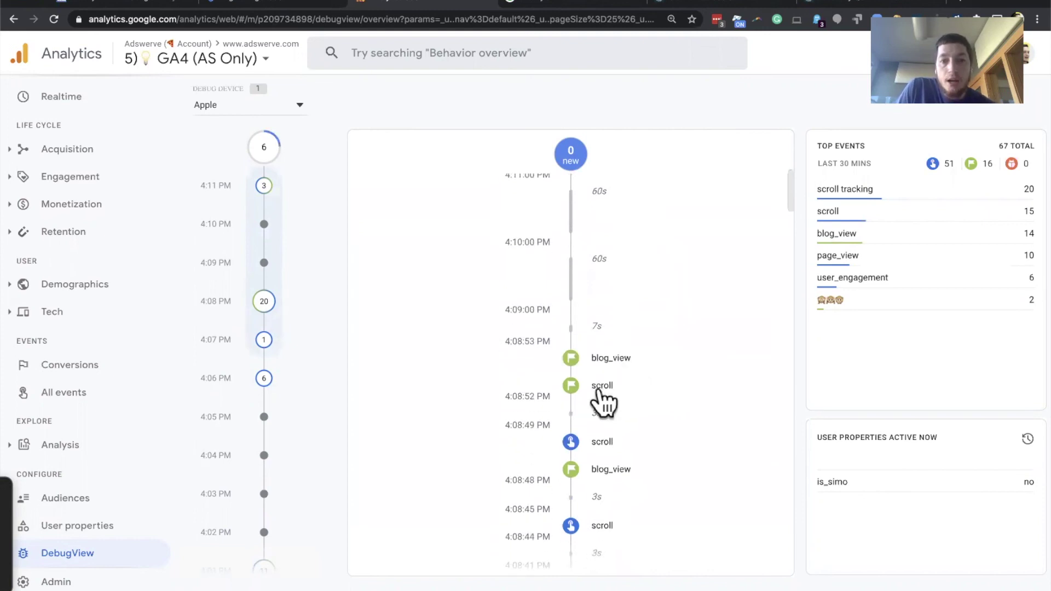
pyautogui.scroll(7, 599, 388)
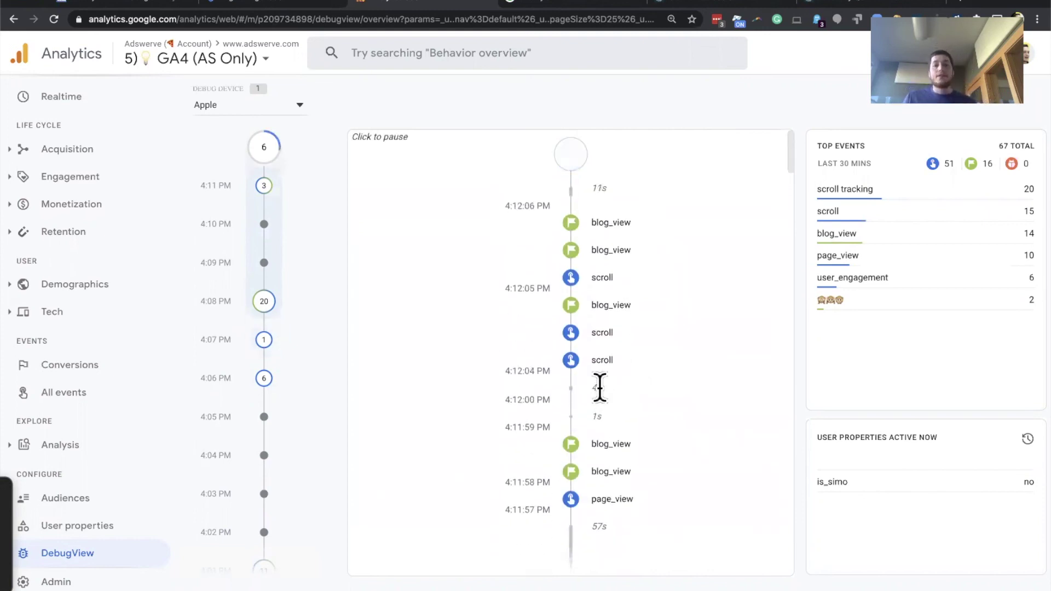
# Check that a new scroll event has source and percent_scroll 50, then open All events
pyautogui.click(596, 279)
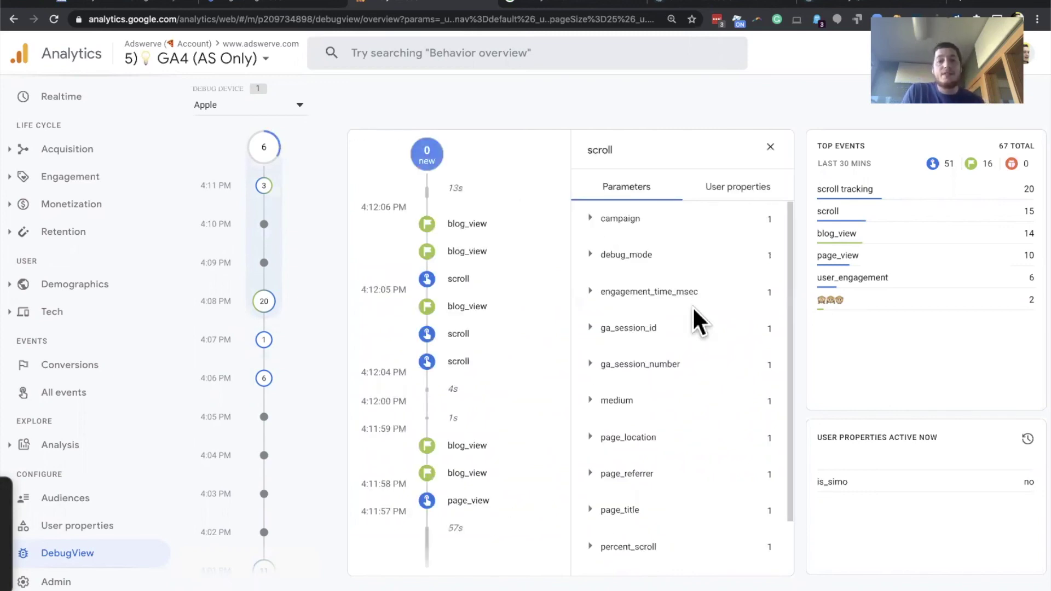
pyautogui.scroll(-2, 692, 306)
pyautogui.click(608, 521)
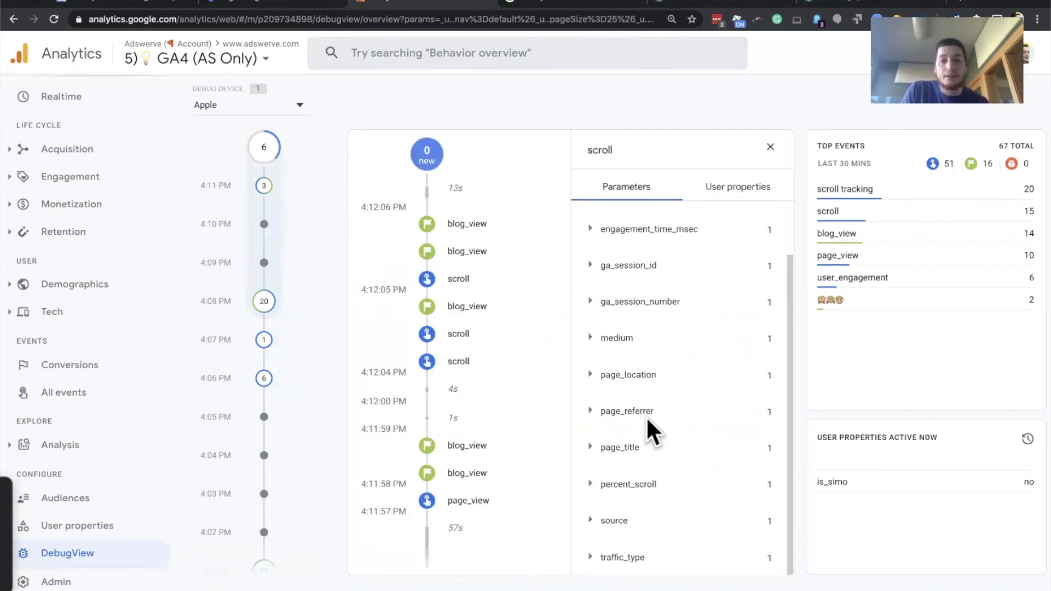
pyautogui.click(628, 484)
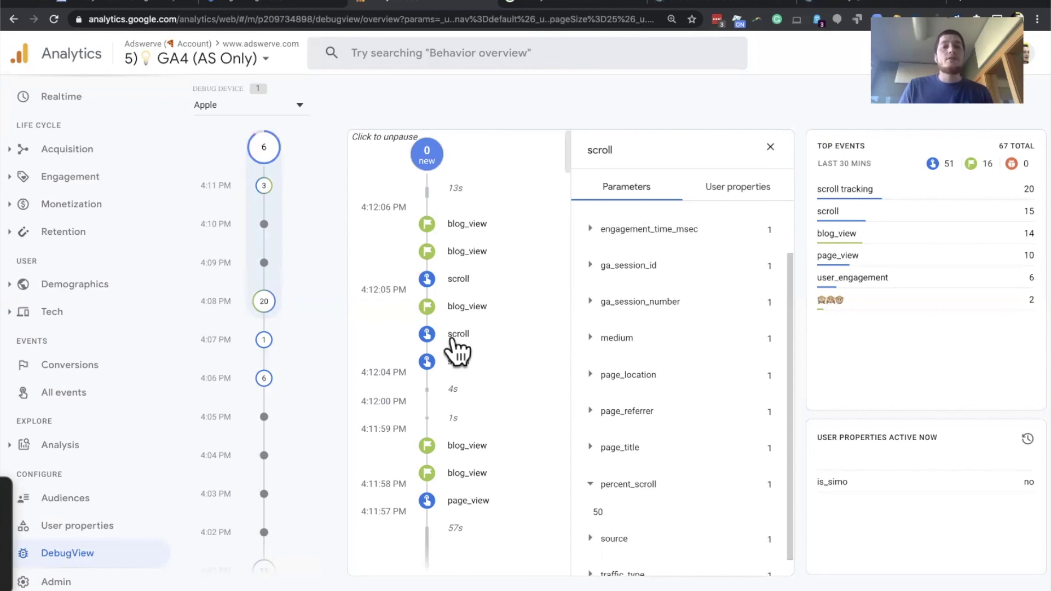
pyautogui.click(74, 396)
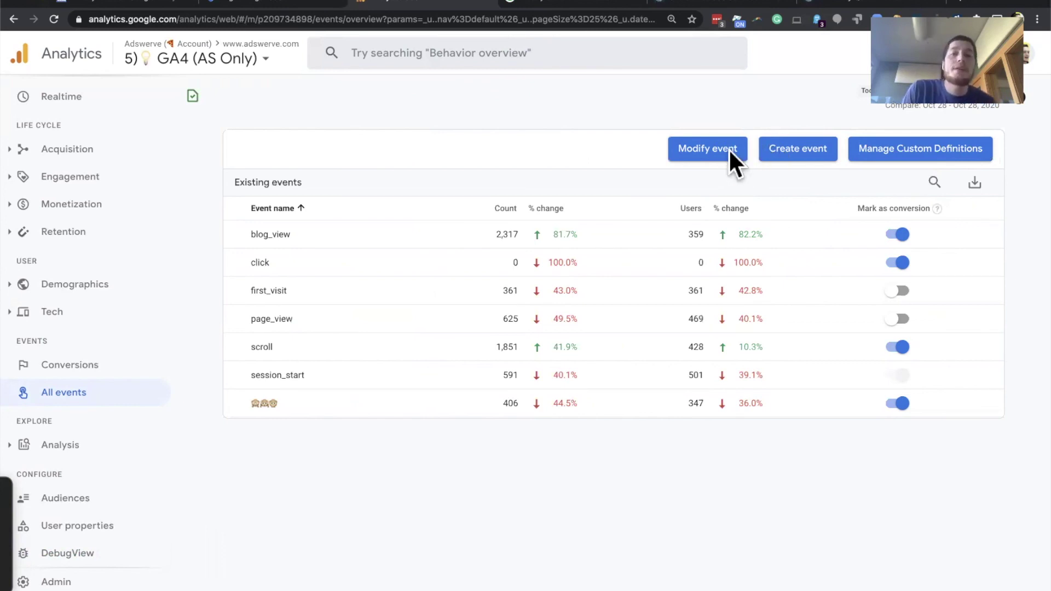
pyautogui.click(728, 150)
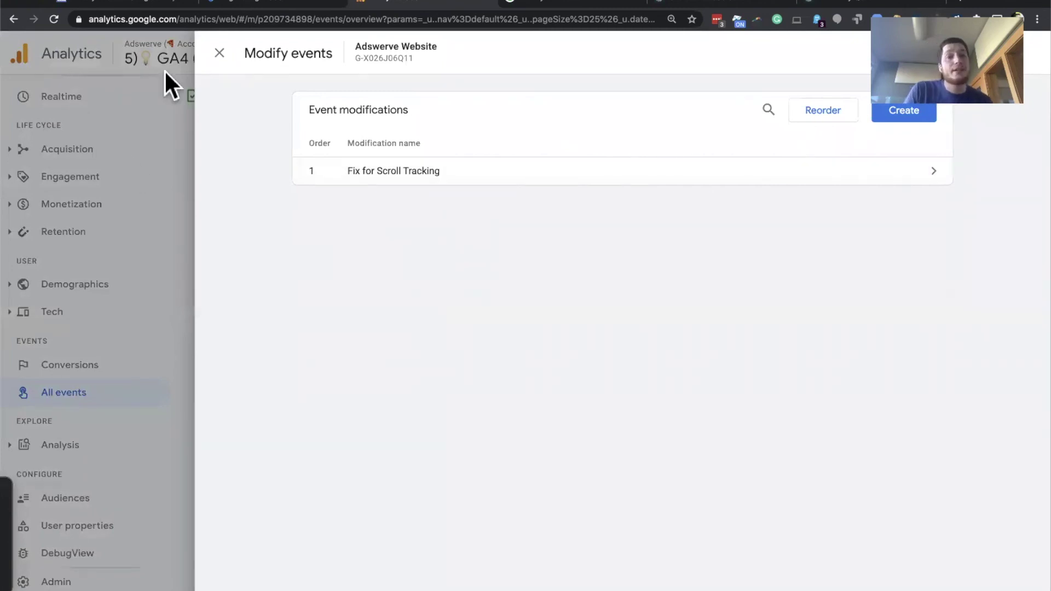
pyautogui.click(127, 195)
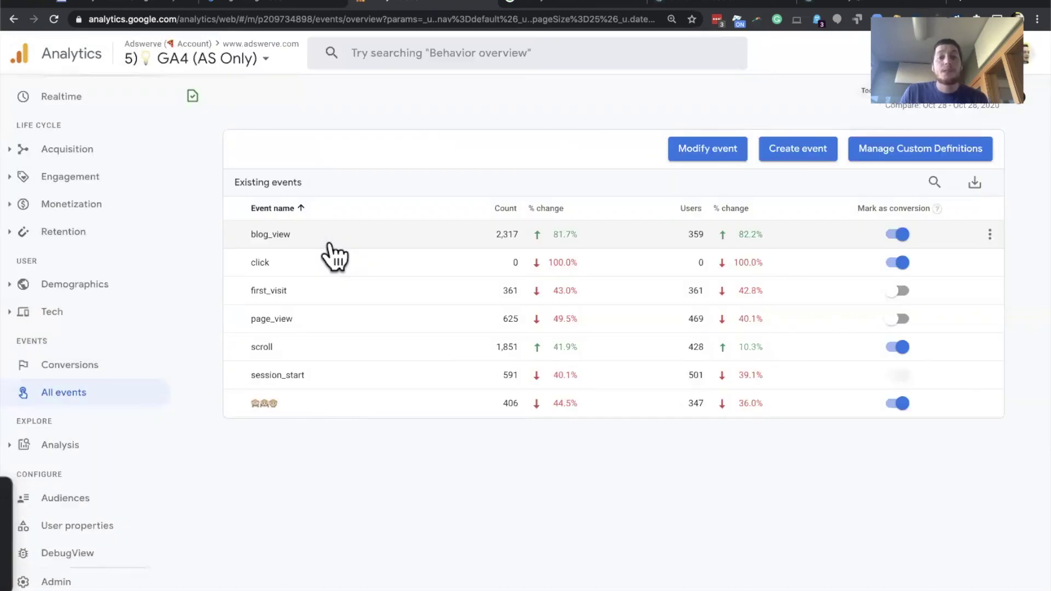